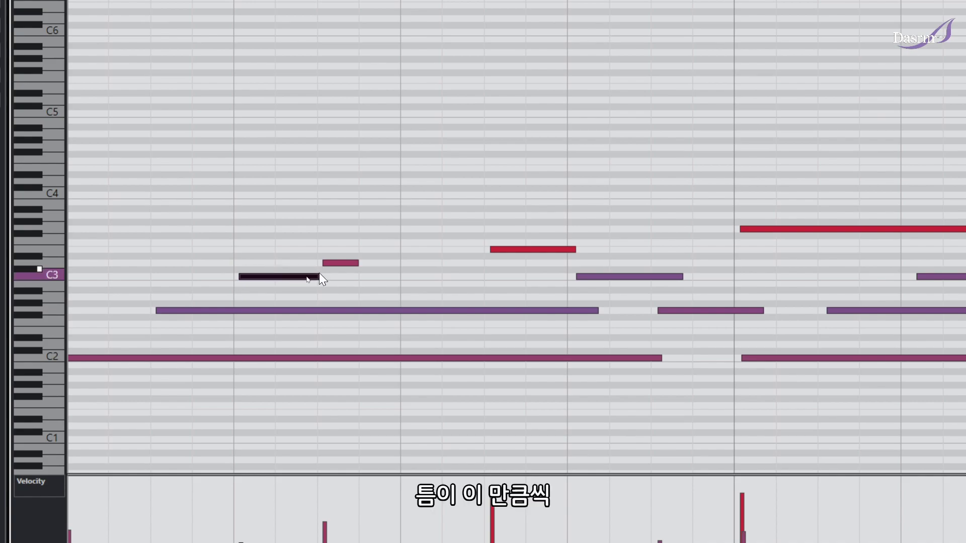
Examine how the individual notes across bars 1 and 2 sit against the vertical grid lines
drag(305, 240, 328, 267)
click(506, 249)
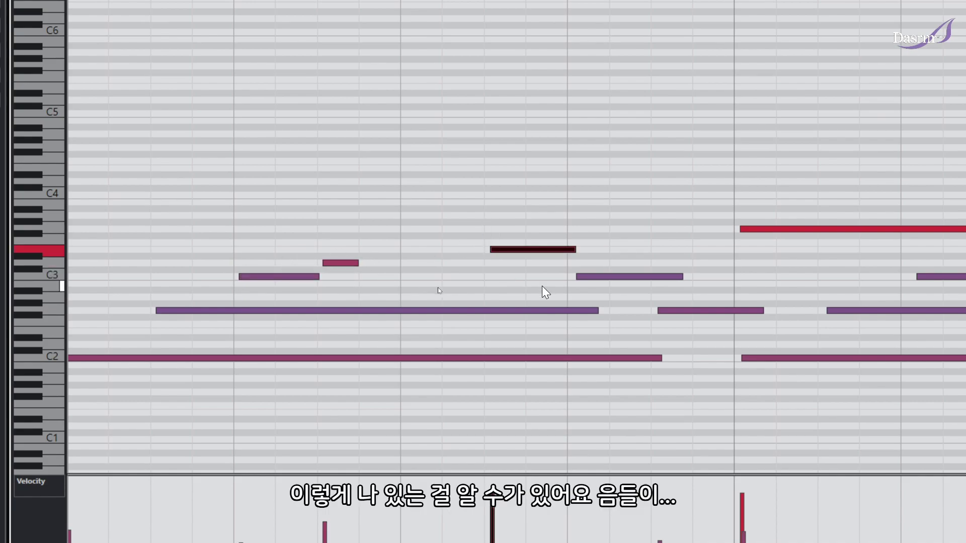
click(580, 276)
click(646, 303)
click(662, 311)
click(744, 367)
click(743, 359)
click(742, 229)
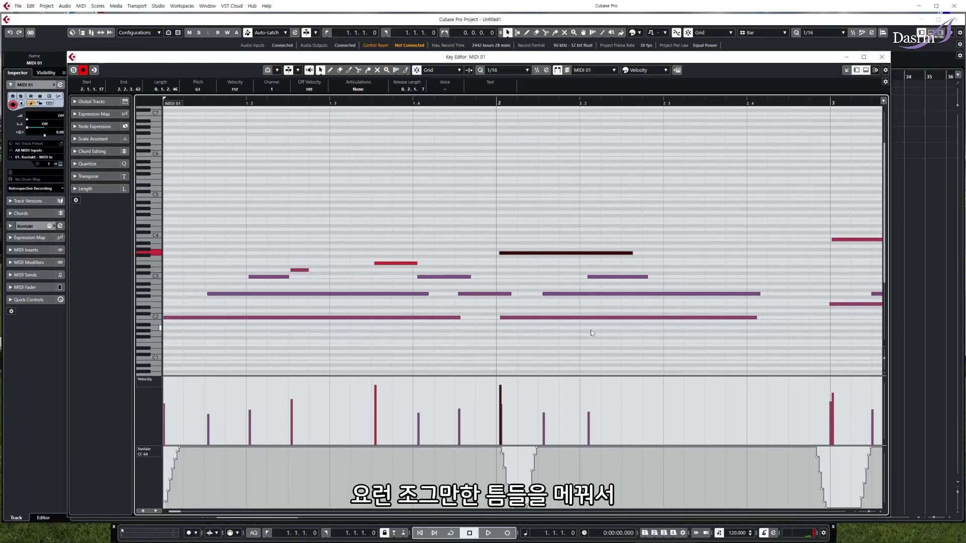
click(638, 346)
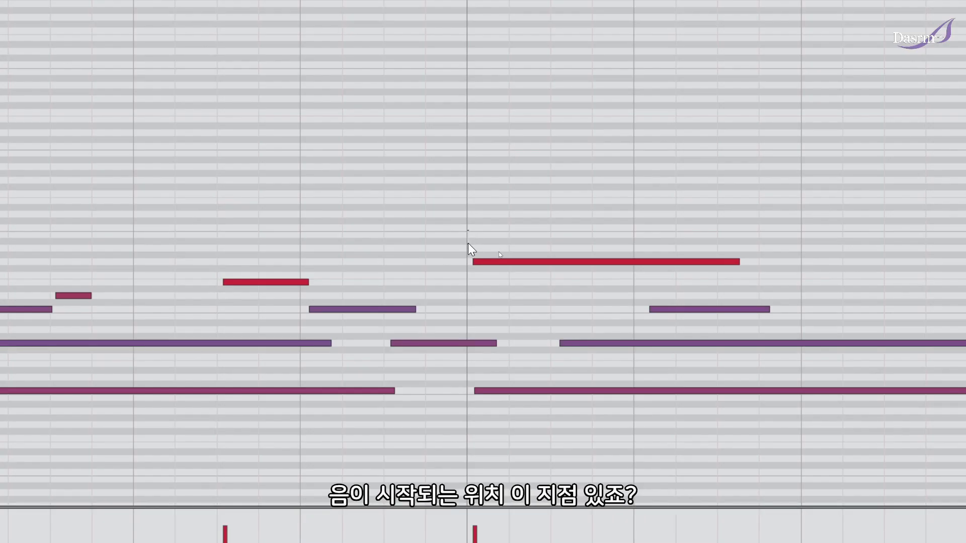
Compare the start of the highest note at bar 2 with its nearest grid line
click(514, 254)
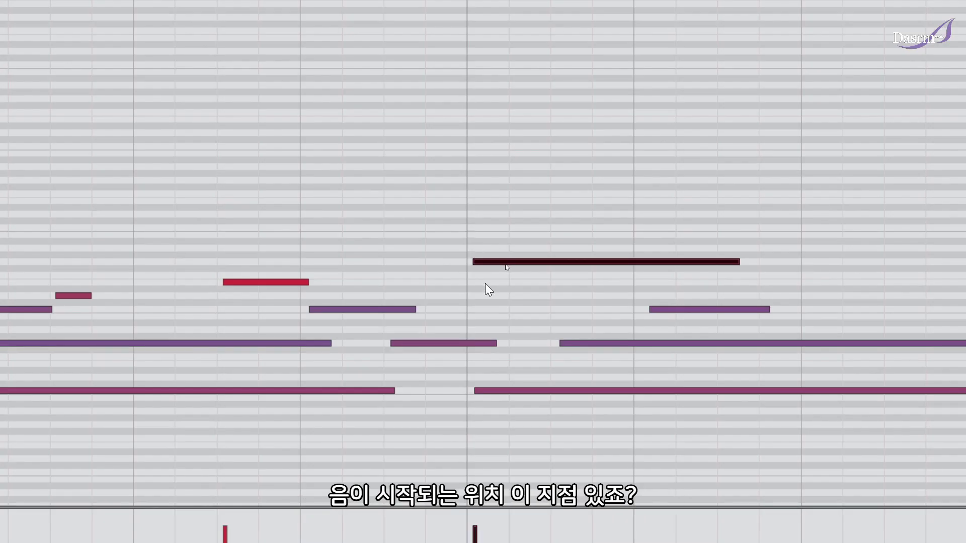
drag(510, 228, 466, 285)
click(466, 252)
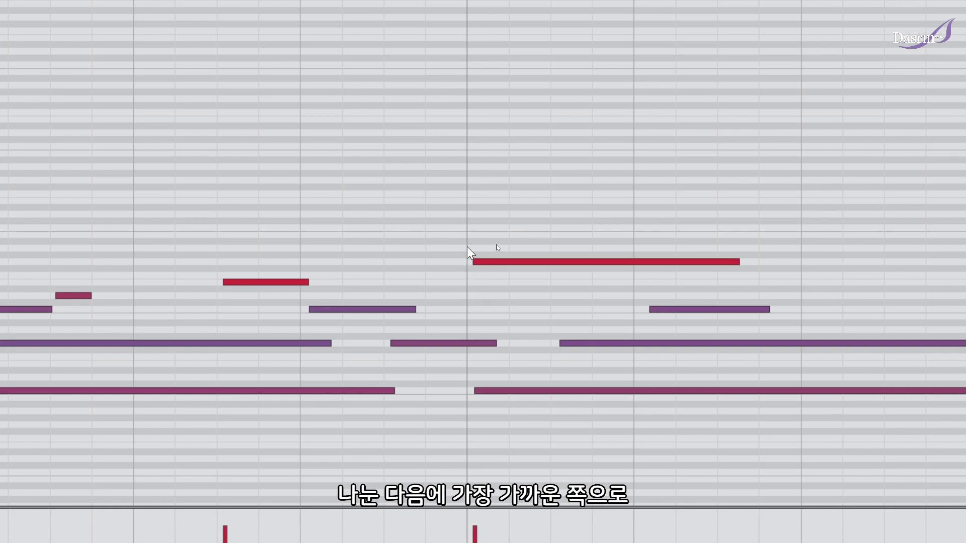
click(476, 262)
click(467, 234)
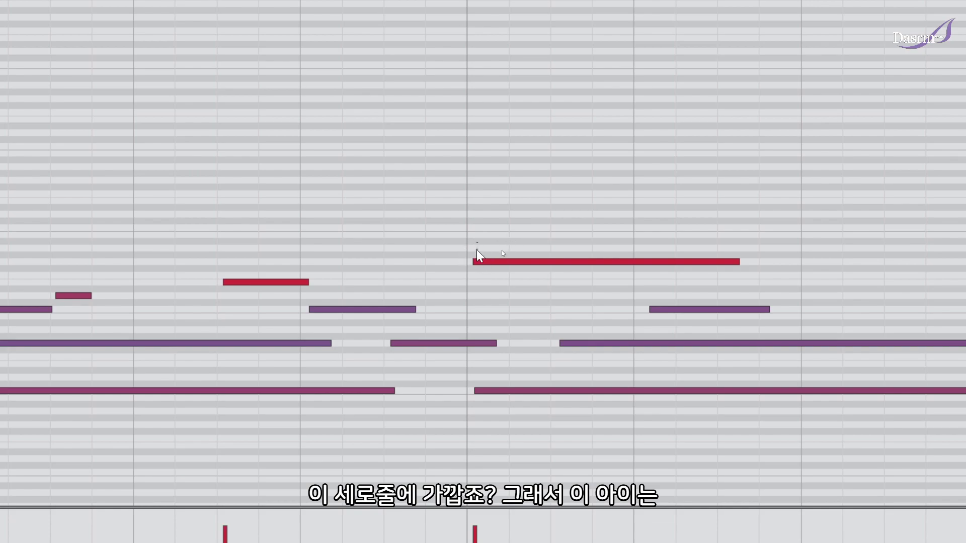
click(481, 263)
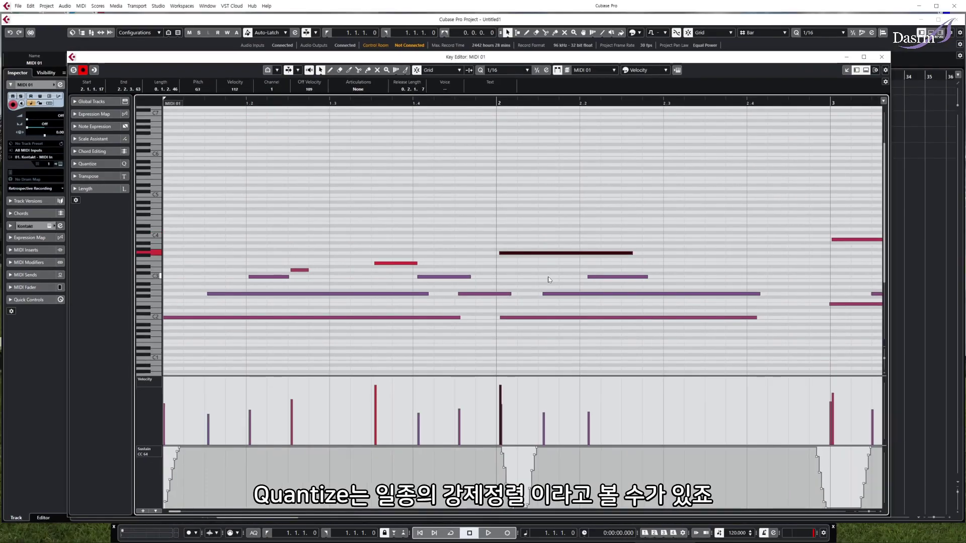
click(538, 271)
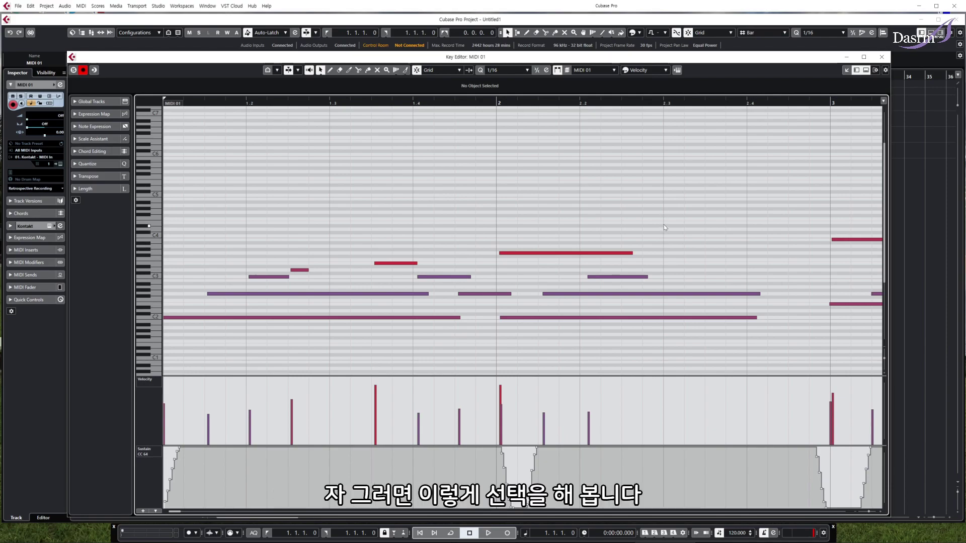
Try quantizing all notes in bars 1 and 2 to 1/16, and undo the quantization
drag(682, 239, 185, 350)
drag(189, 152, 727, 355)
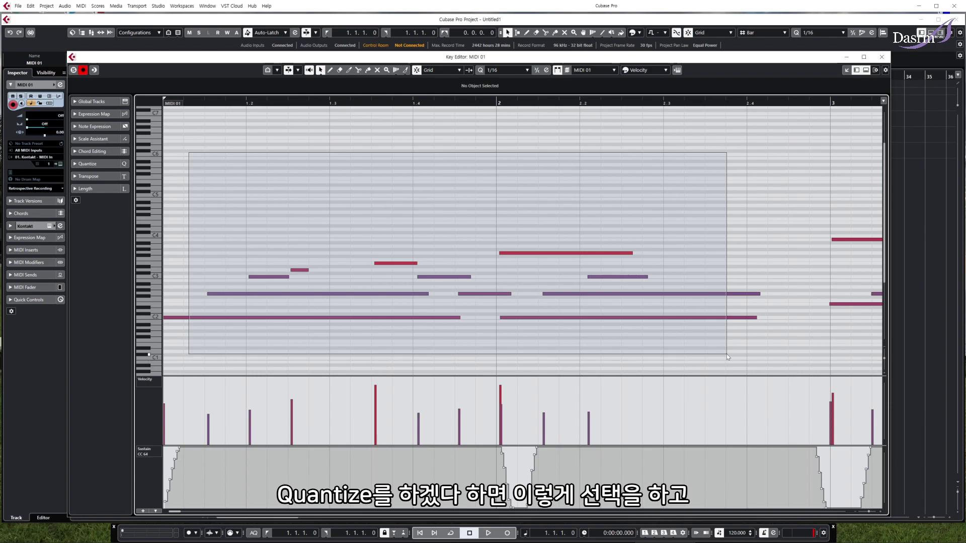
drag(727, 358, 727, 357)
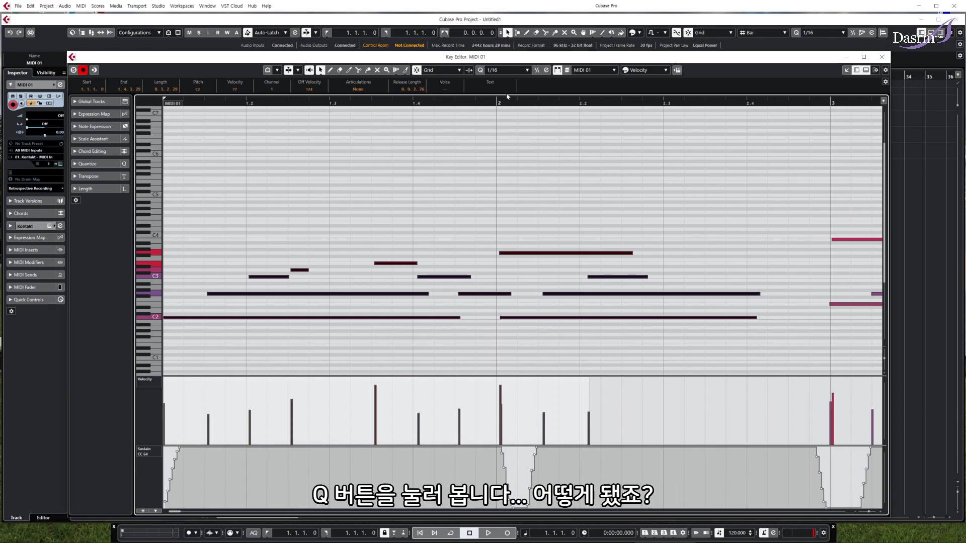
key(q)
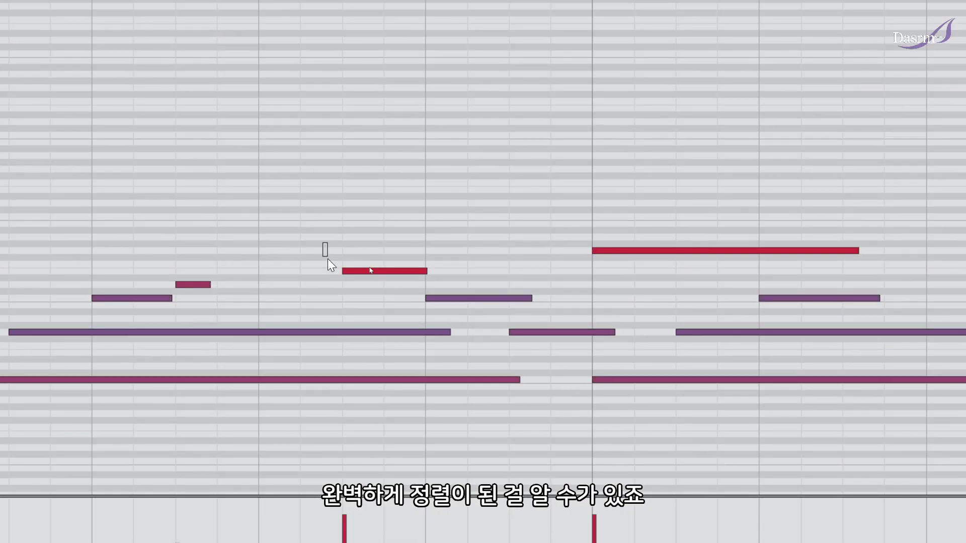
drag(328, 259, 523, 353)
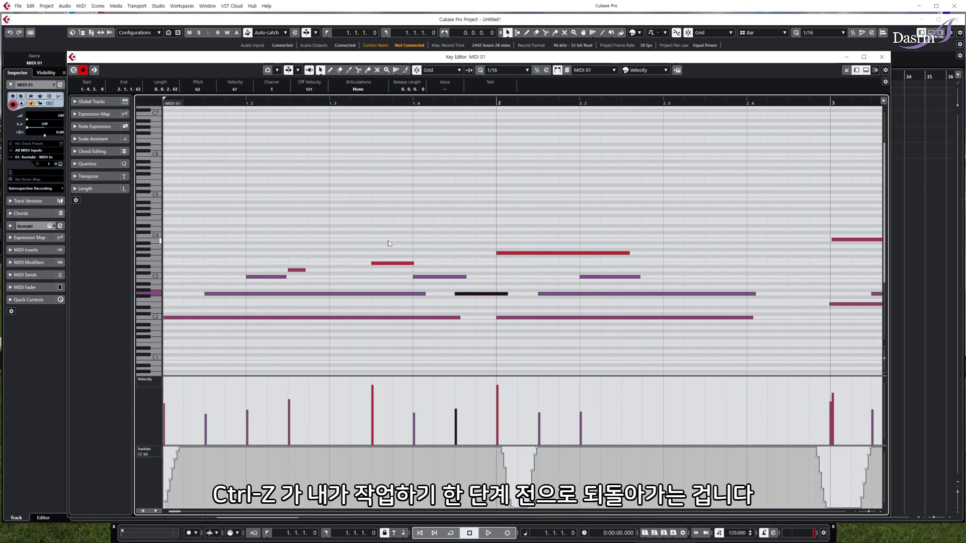
key(ctrl+z)
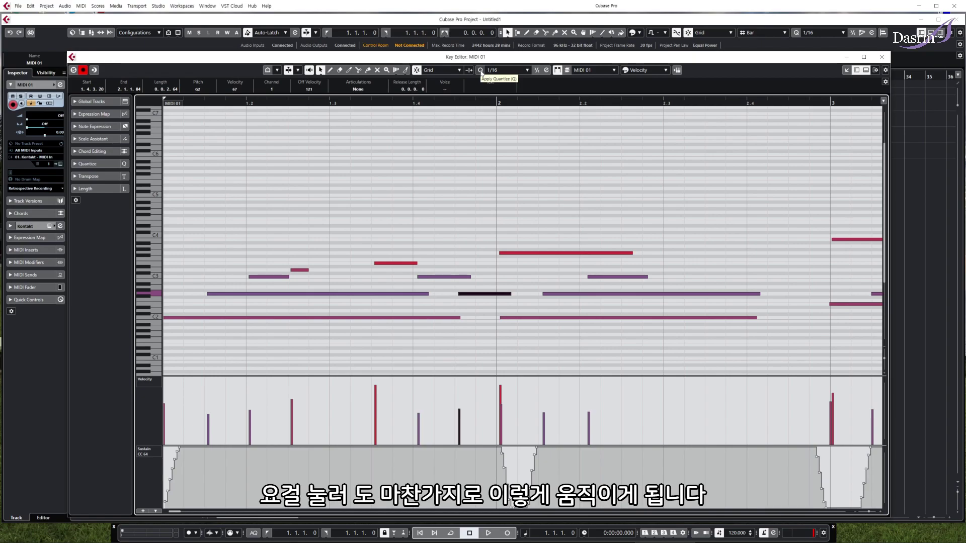
Try applying 1/16 quantize to the notes in bars 1 and 2 once more, and undo it again
click(480, 79)
key(ctrl+z)
drag(215, 177, 654, 337)
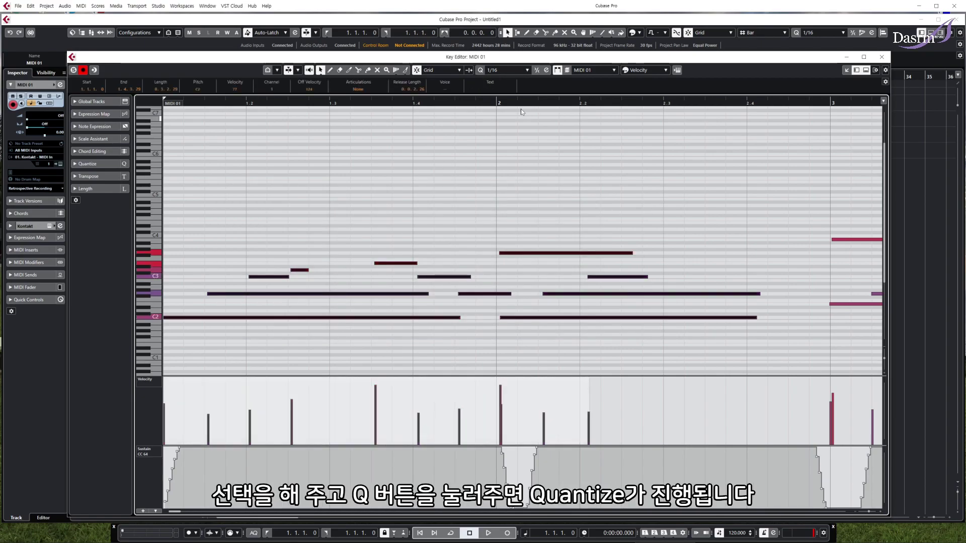
click(481, 74)
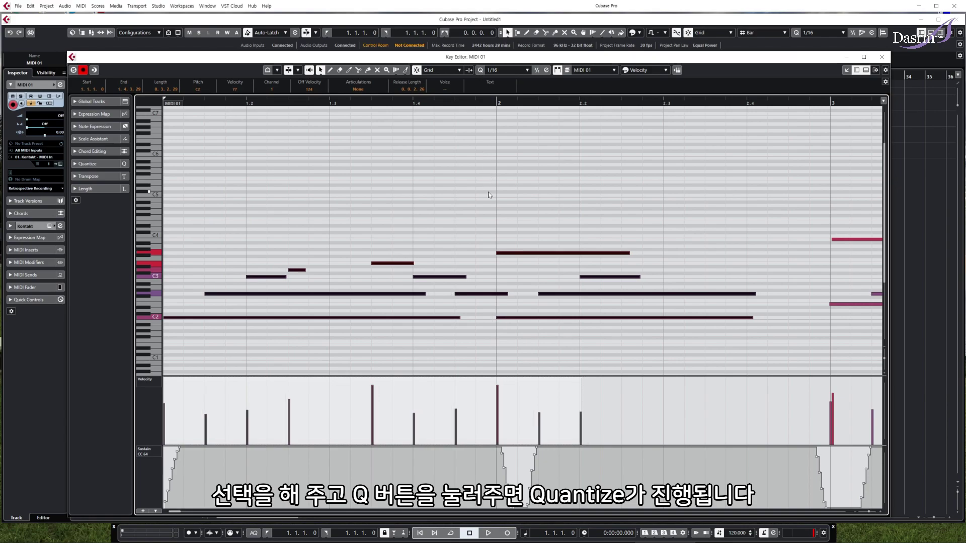
key(ctrl+z)
Review the available quantize presets and play back the unquantized notes in bars 1 and 2
click(186, 103)
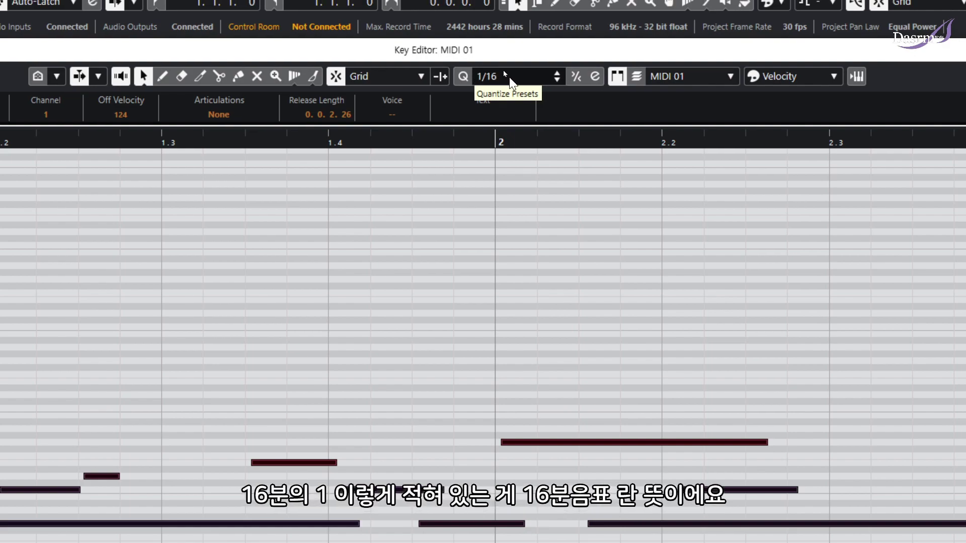
click(510, 78)
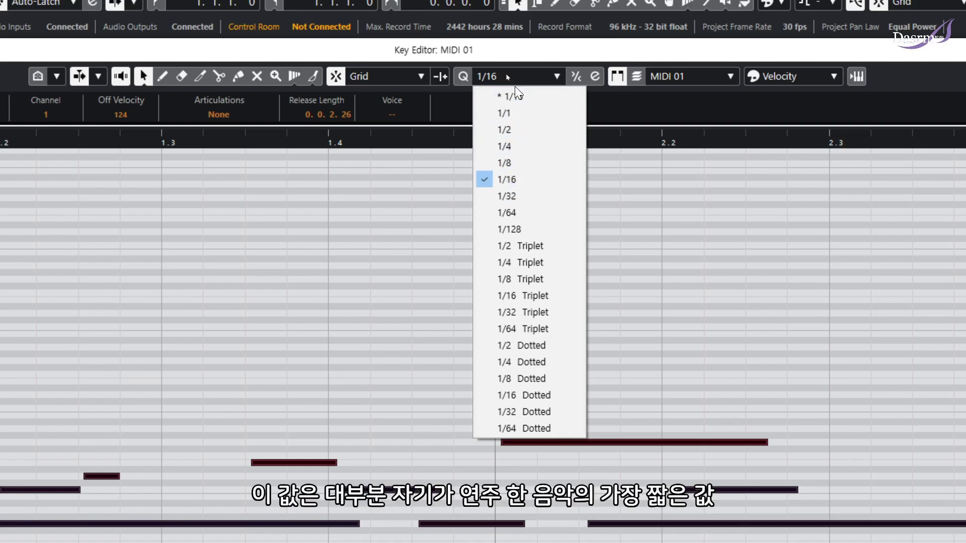
click(515, 53)
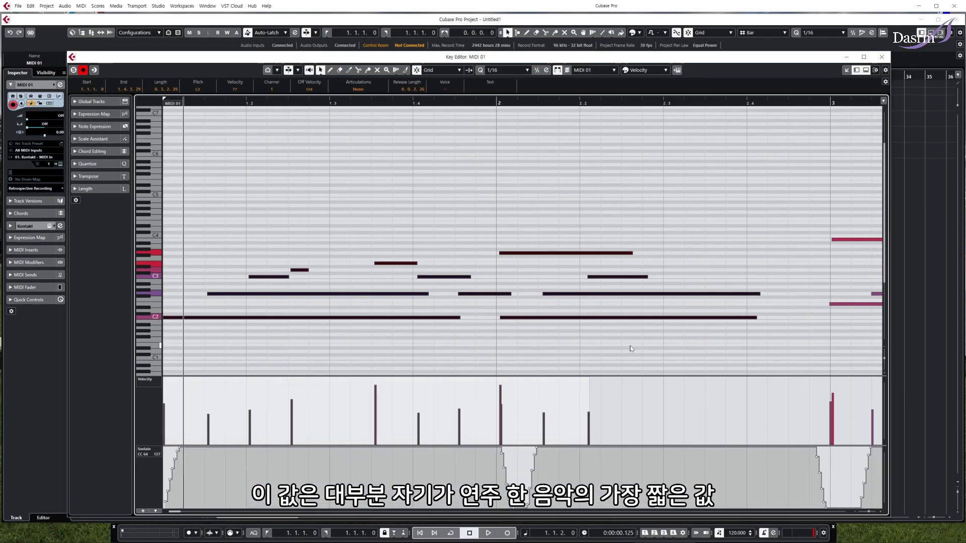
mouse_move(672, 353)
mouse_down()
mouse_move(481, 236)
mouse_move(178, 195)
mouse_move(378, 332)
mouse_move(664, 366)
mouse_move(677, 358)
mouse_up()
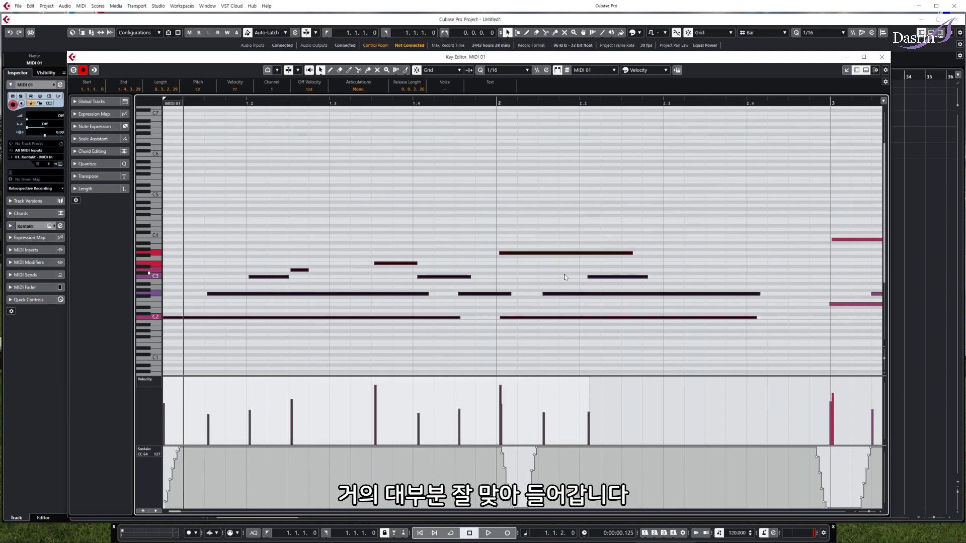
drag(686, 357, 182, 186)
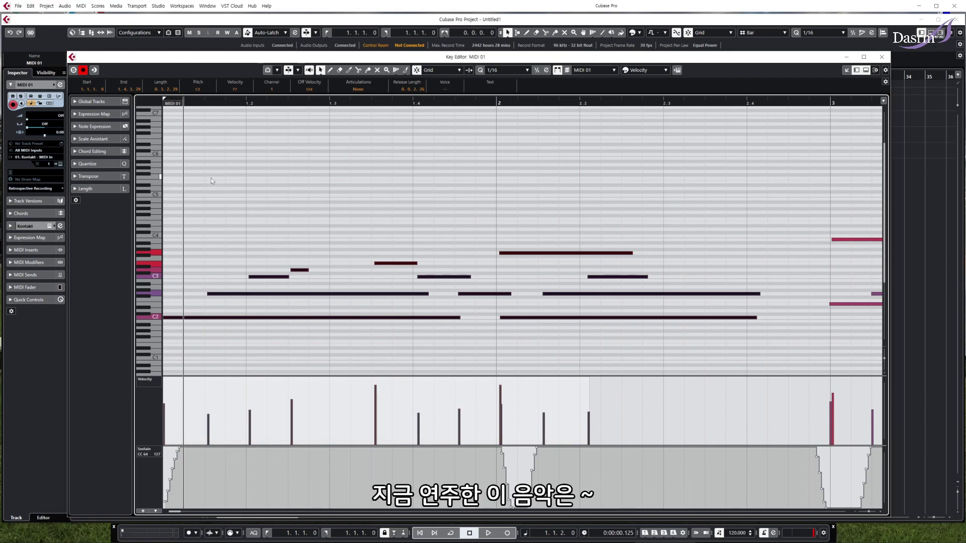
key(space)
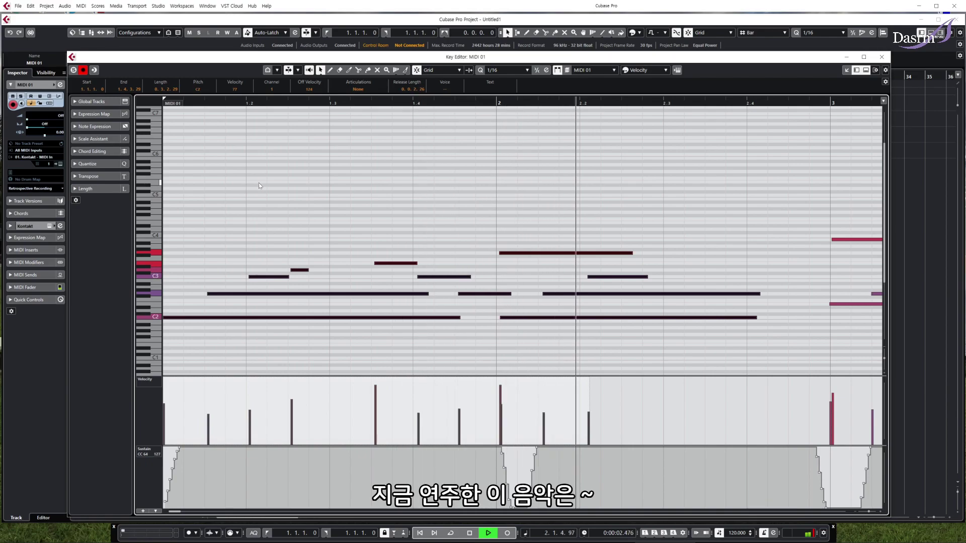
key(space)
Set the quantize preset to 1/8 and quantize all notes in bars 1 and 2
drag(692, 358, 186, 190)
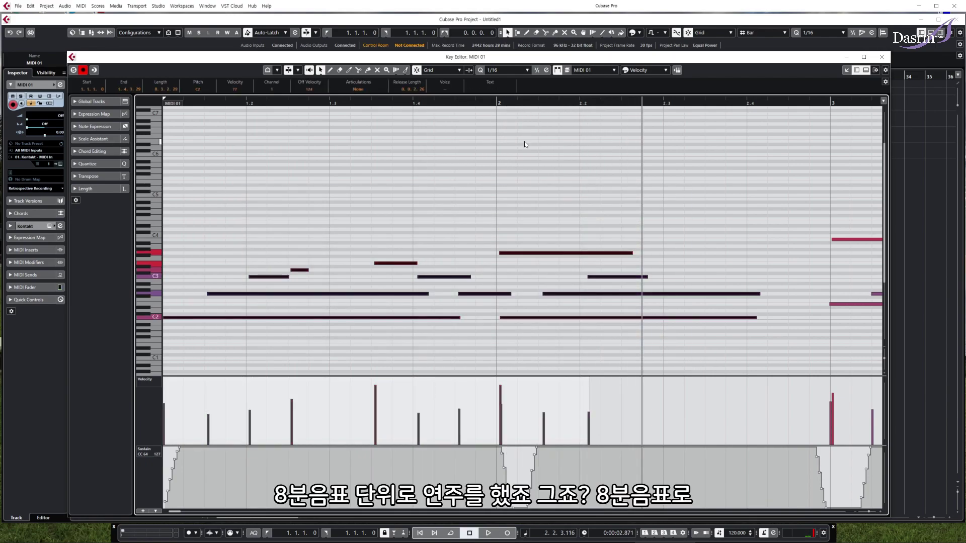
click(502, 75)
click(505, 111)
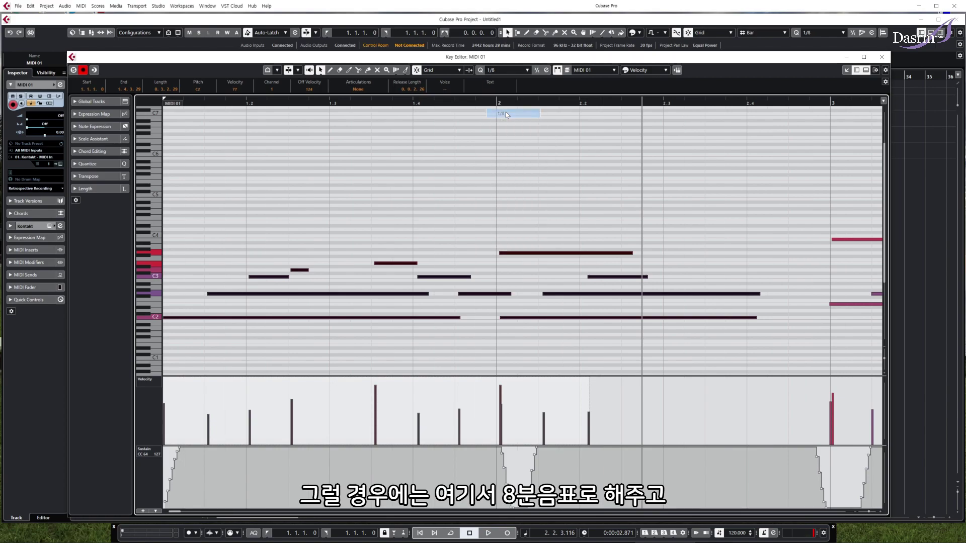
key(q)
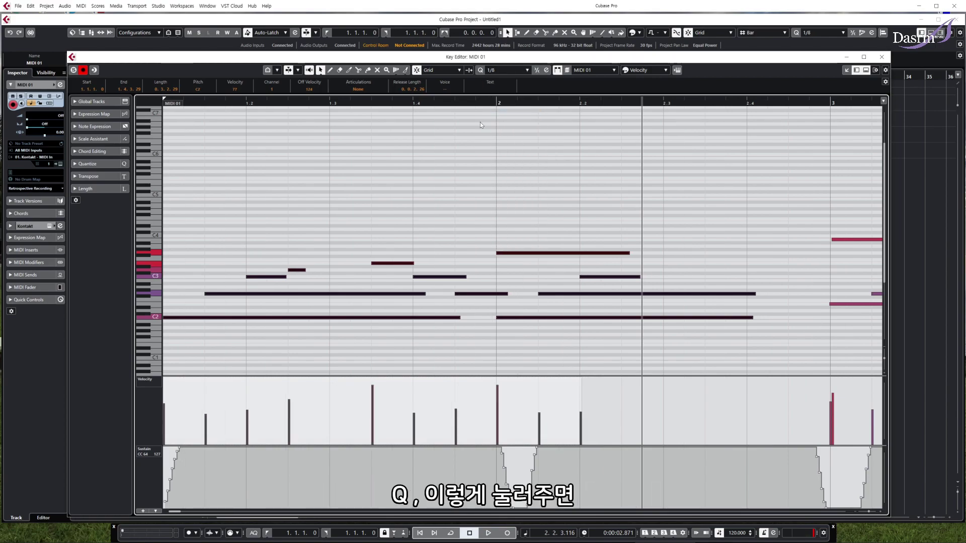
Play back the quantized notes from the start of bar 1
click(388, 202)
drag(684, 202, 254, 334)
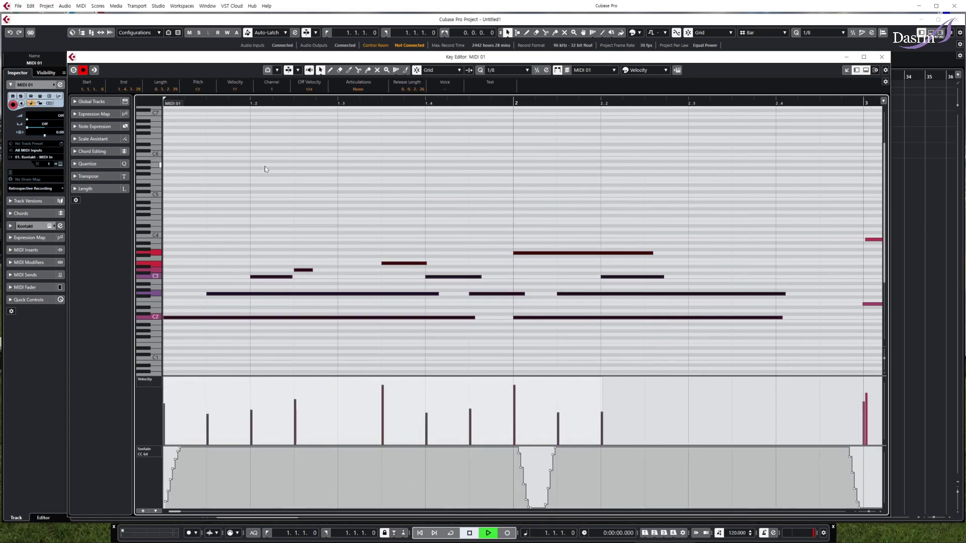
key(space)
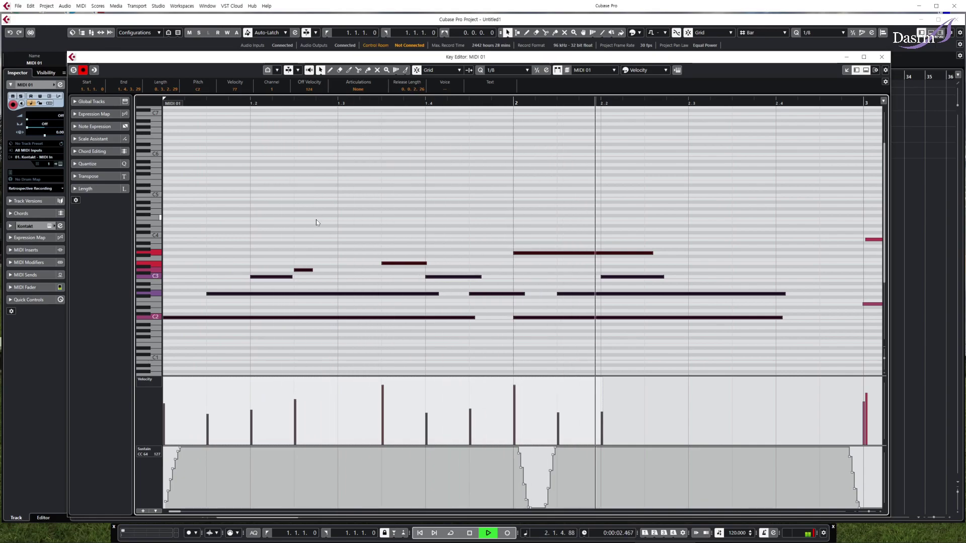
key(space)
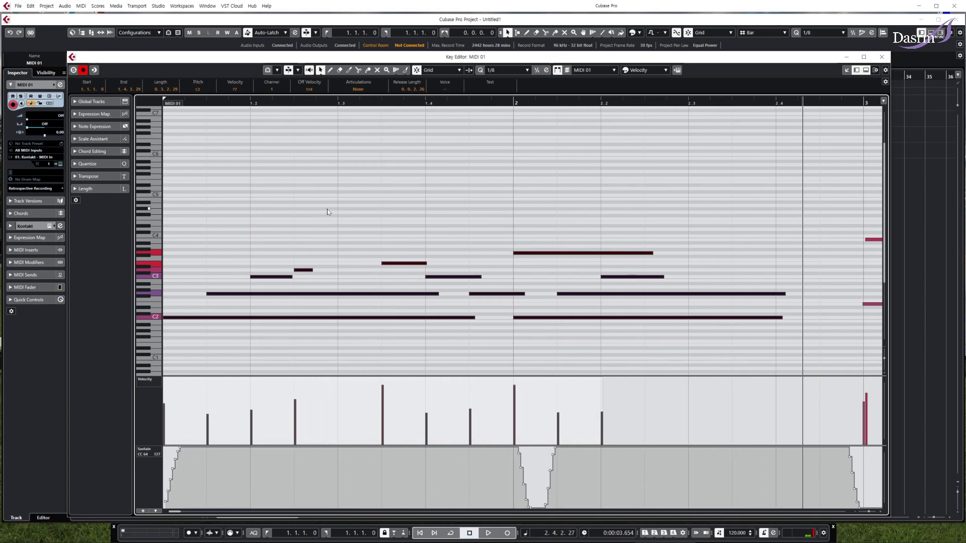
Set the quantize preset to 1/16
key(g)
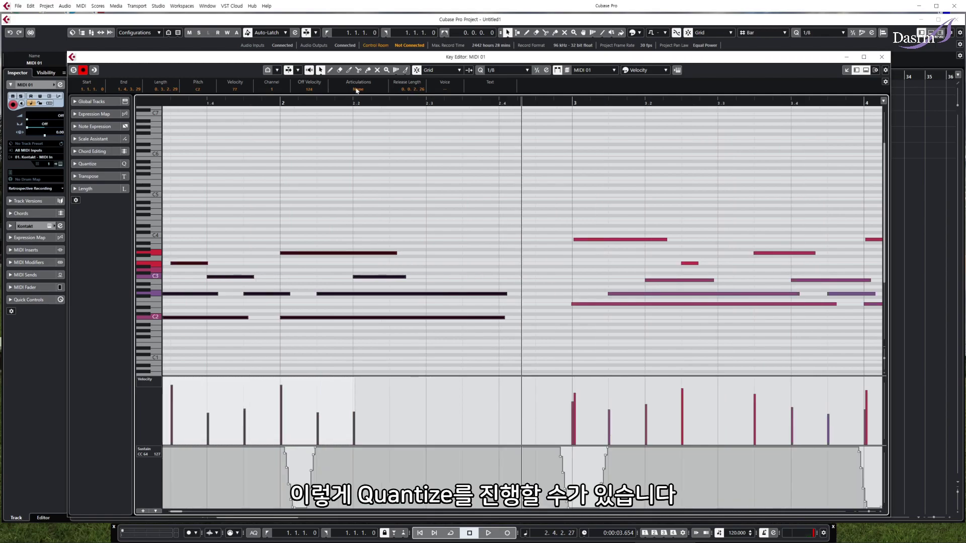
click(507, 71)
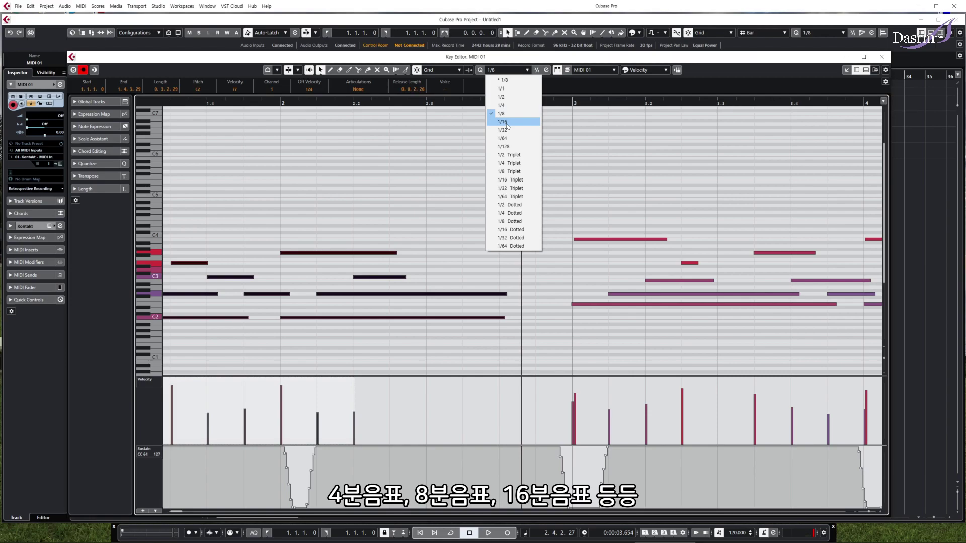
click(503, 121)
click(505, 70)
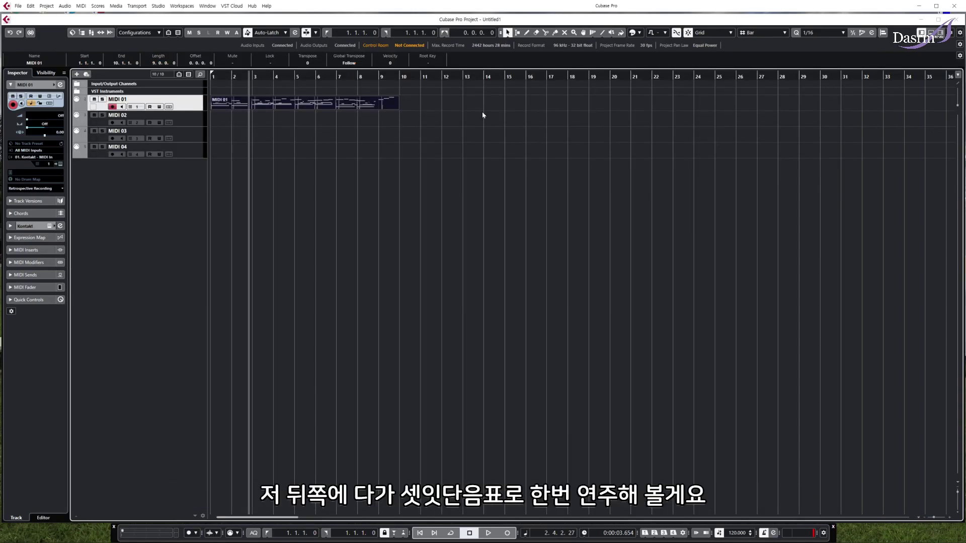
Record a new triplet melody on the MIDI 01 track from bar 11 to about bar 14
click(421, 77)
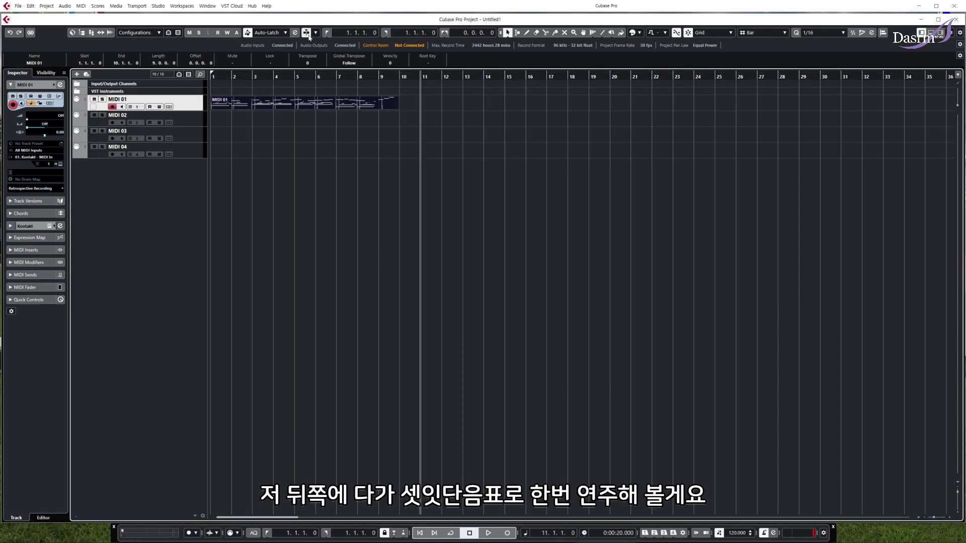
click(507, 533)
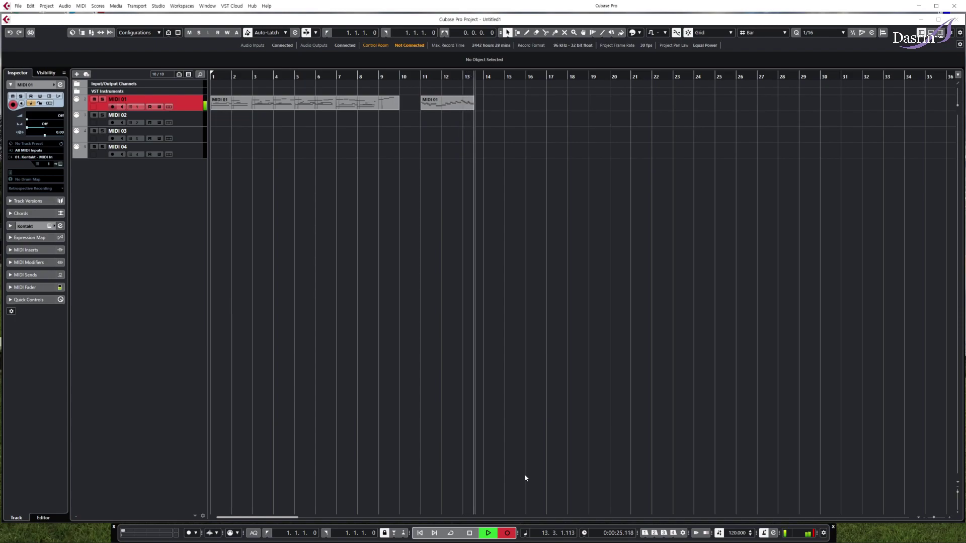
key(space)
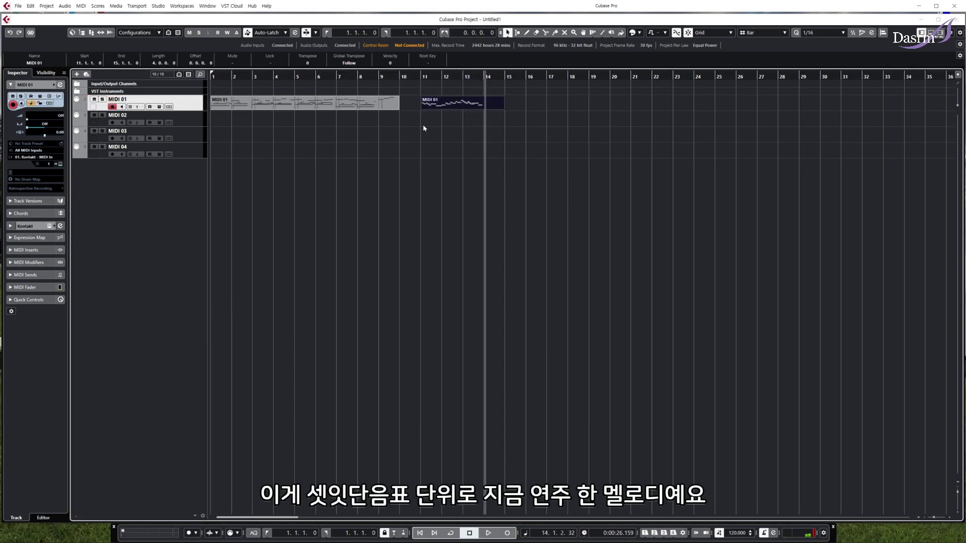
Return the playhead to bar 11 and open the newly recorded part in the Key Editor
click(424, 91)
click(420, 76)
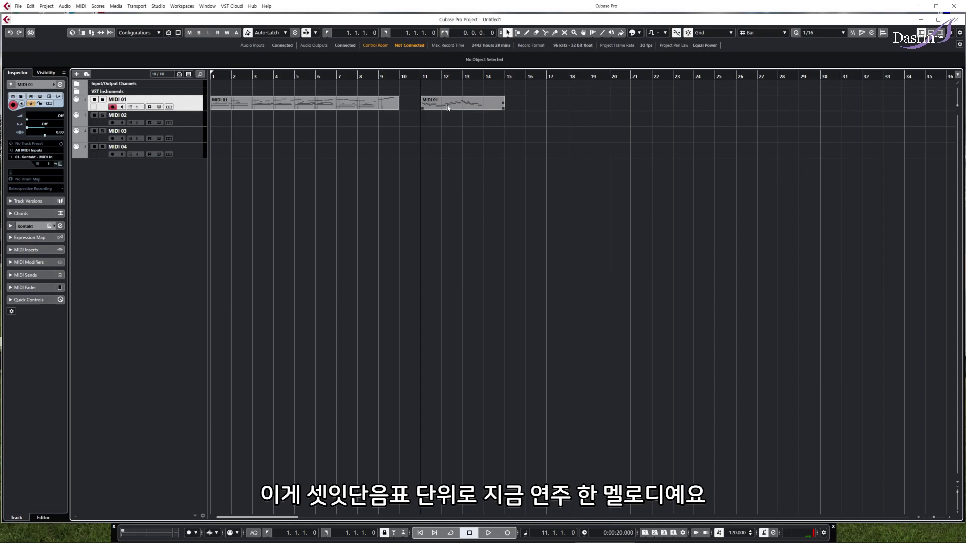
double_click(450, 106)
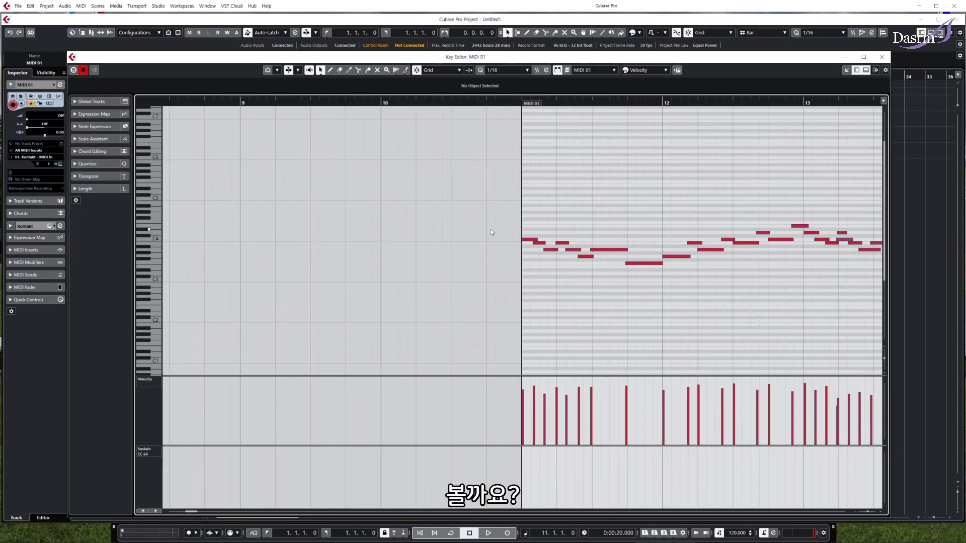
Play back the unquantized triplet melody from bar 11 and select all its notes
key(space)
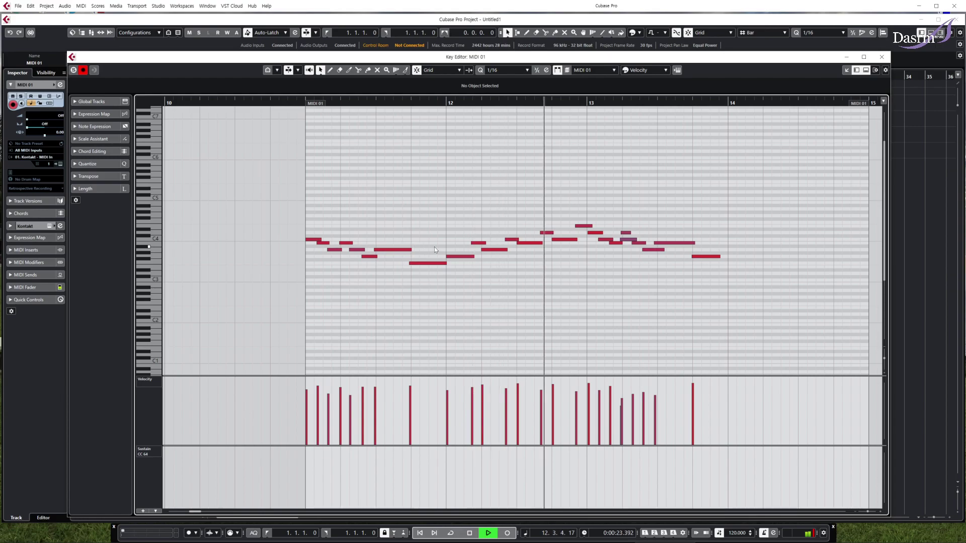
key(space)
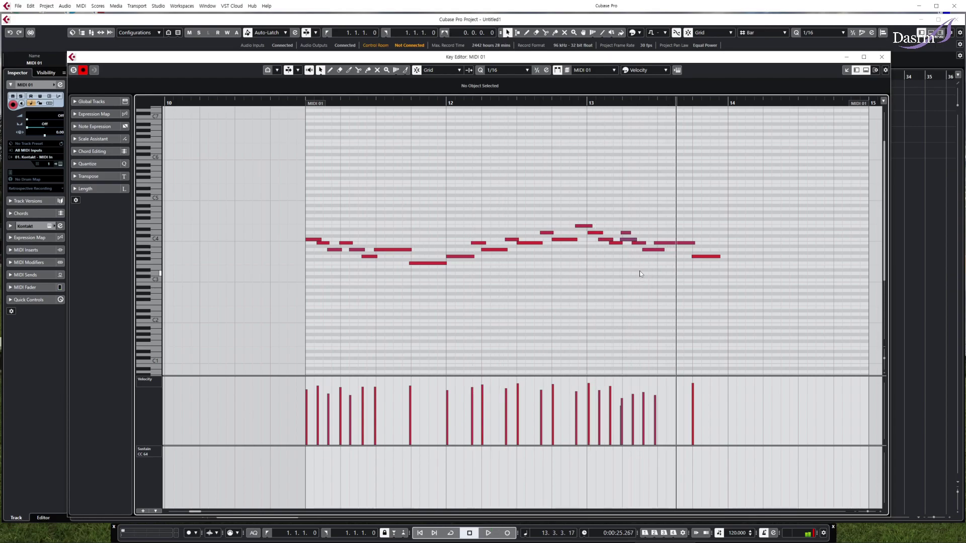
key(ctrl+a)
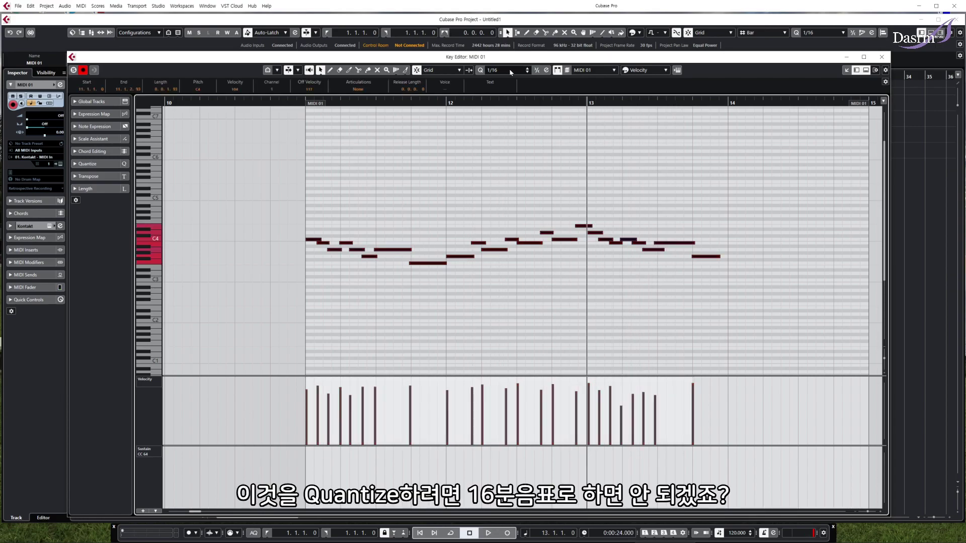
Replay the opening bar of the triplet melody from bar 11 up to bar 12
click(336, 104)
key(space)
key(space)
click(310, 104)
key(space)
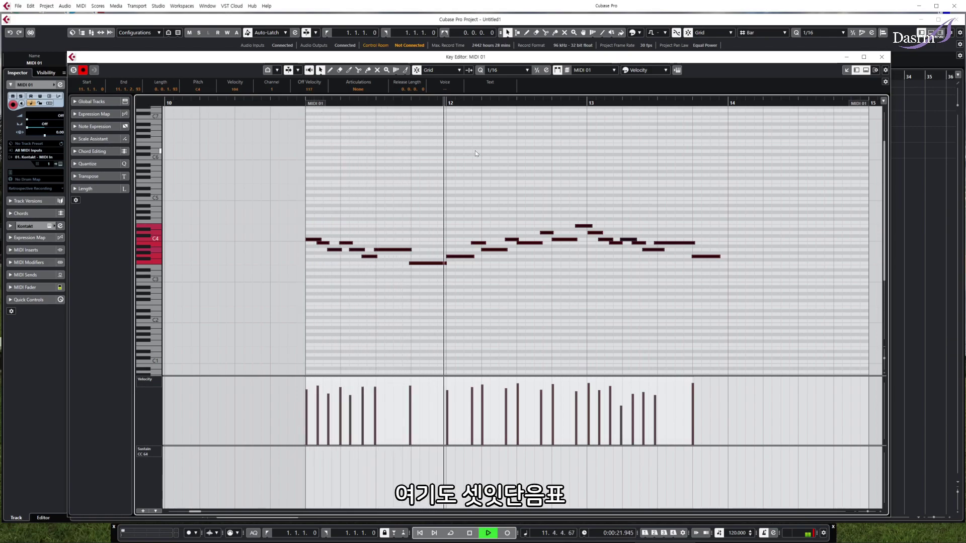
key(space)
Select the two notes at the start of bar 12 and play the melody from there
click(447, 103)
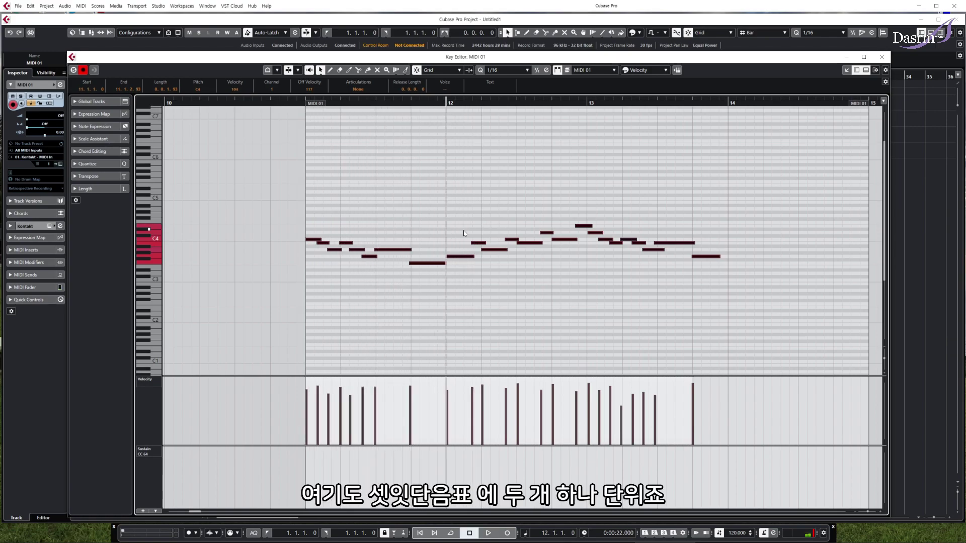
drag(459, 216, 476, 279)
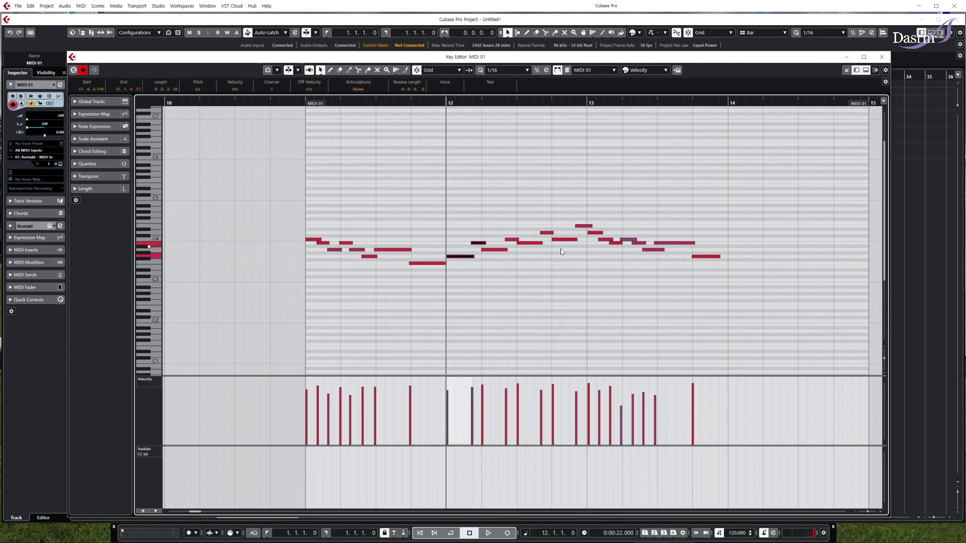
key(space)
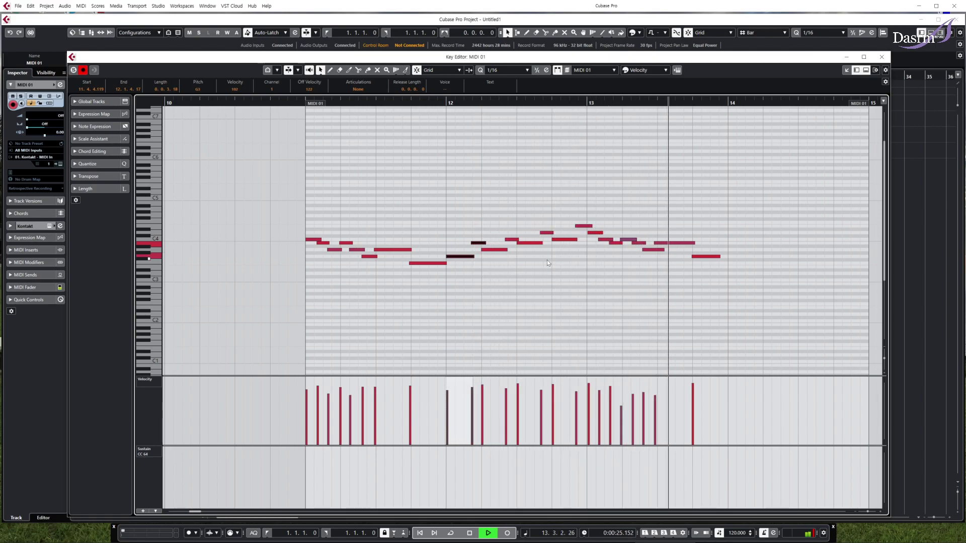
key(space)
Select all notes of the triplet melody and quantize them with the 1/8 Triplet preset
drag(702, 295, 313, 158)
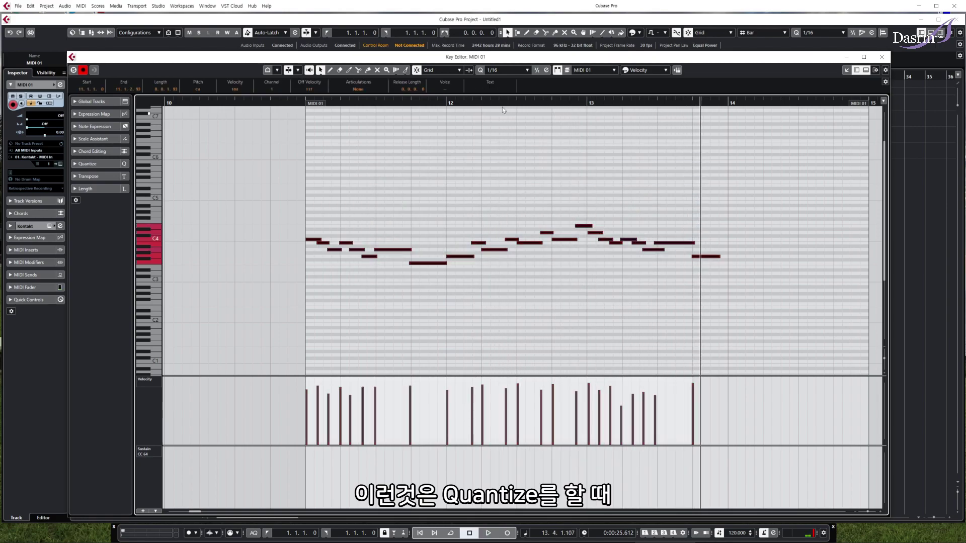
click(508, 71)
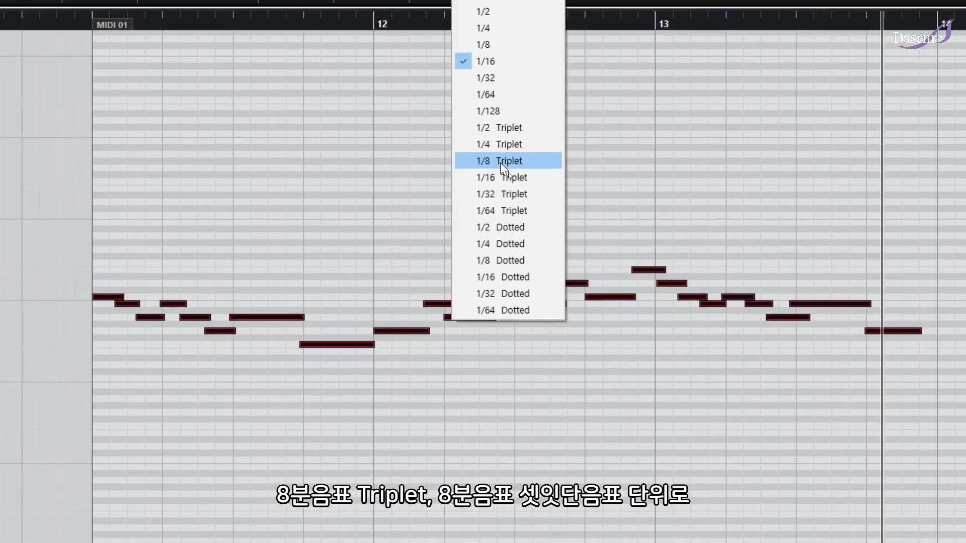
click(511, 161)
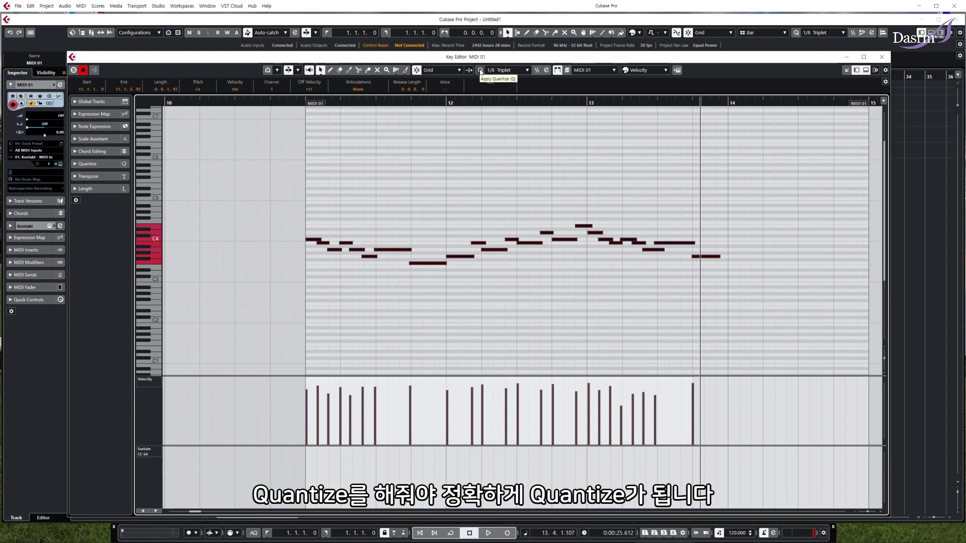
click(480, 70)
Deselect the notes and play back the quantized triplet melody
click(463, 201)
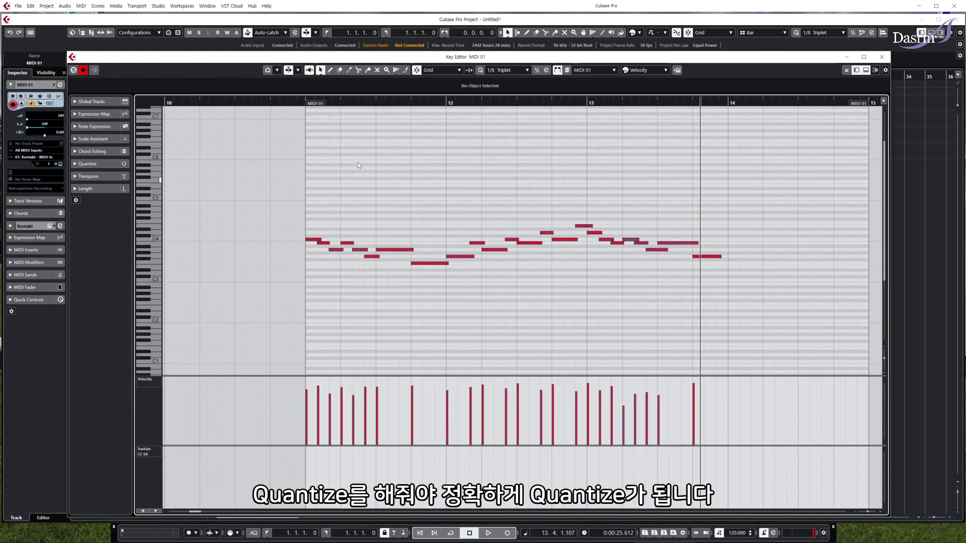
key(space)
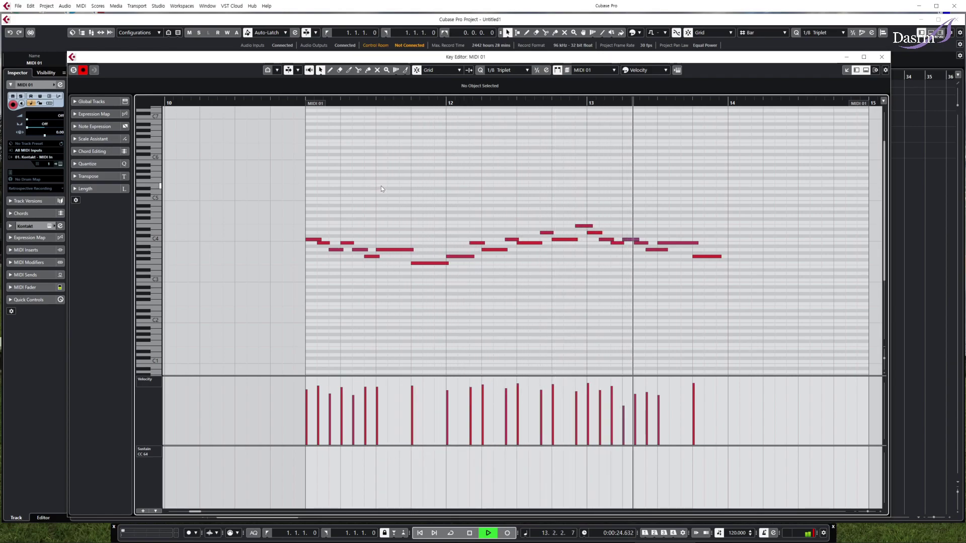
key(space)
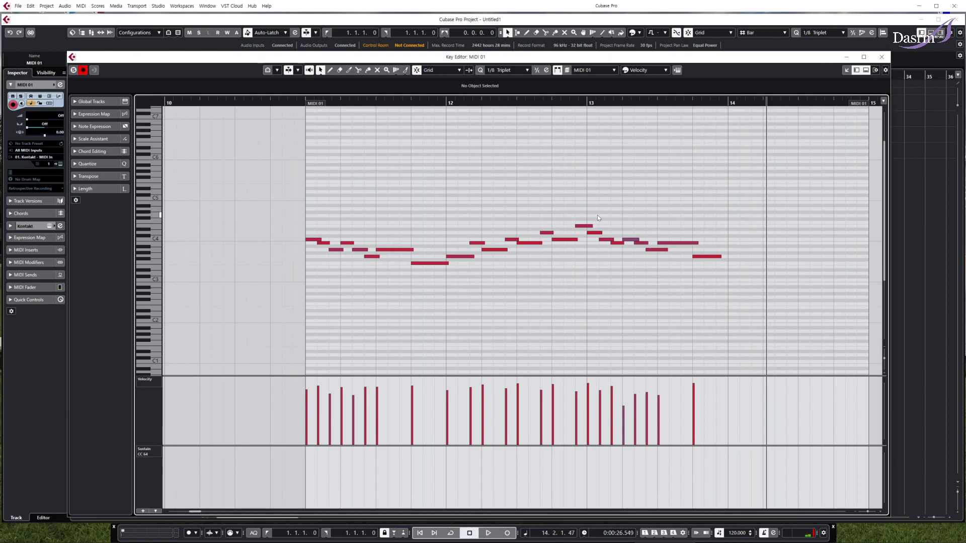
Close the triplet part, return the playhead to bar 1 and open the first MIDI 01 part in the Key Editor
key(Escape)
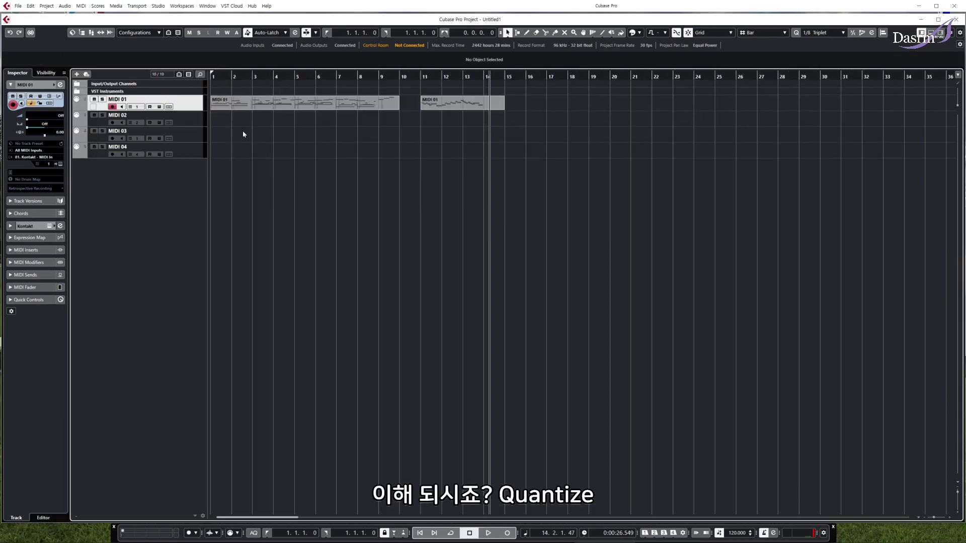
click(210, 76)
double_click(228, 104)
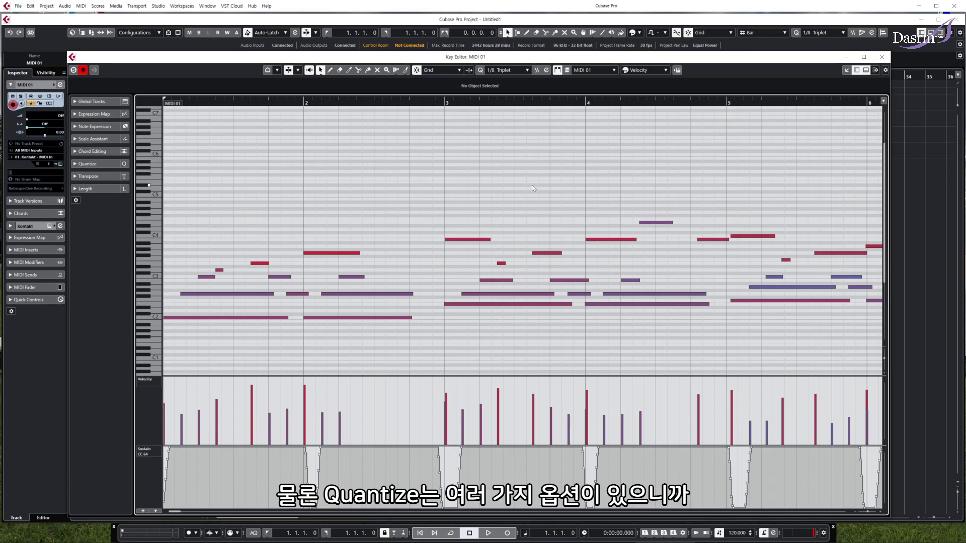
Open the Quantize Panel and set its preset to 1/16
key(g)
key(h)
key(h)
key(h)
key(h)
key(g)
key(g)
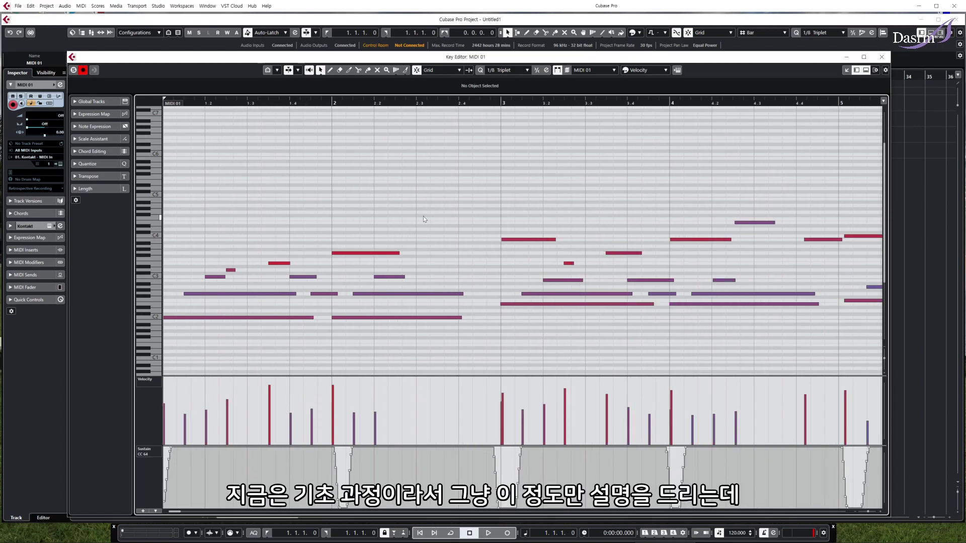
click(547, 70)
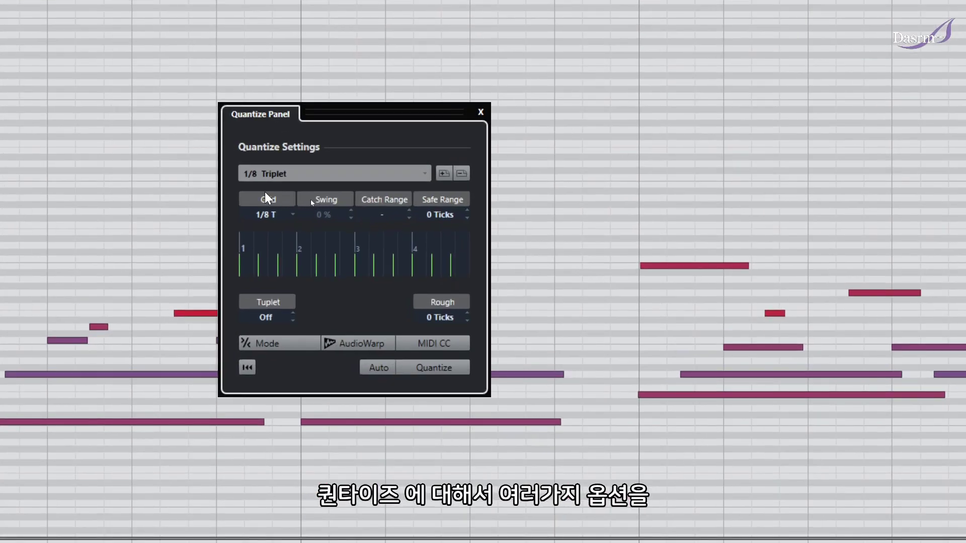
click(337, 194)
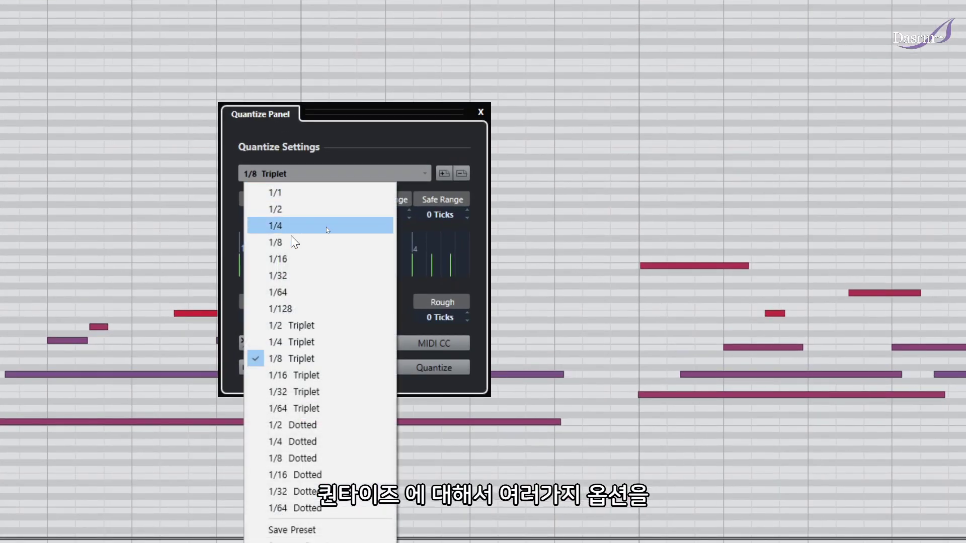
click(327, 259)
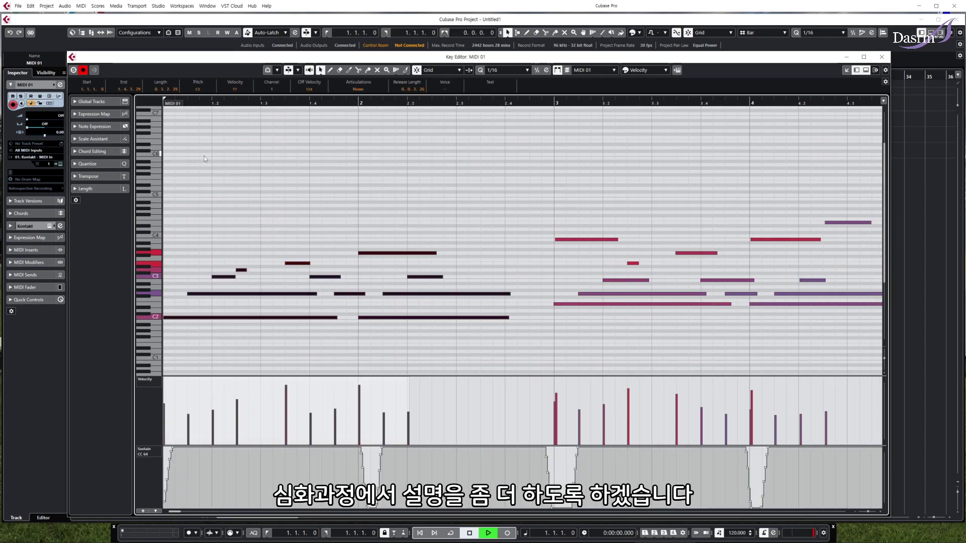
Play back the first part from bar 1 to about bar 5
key(space)
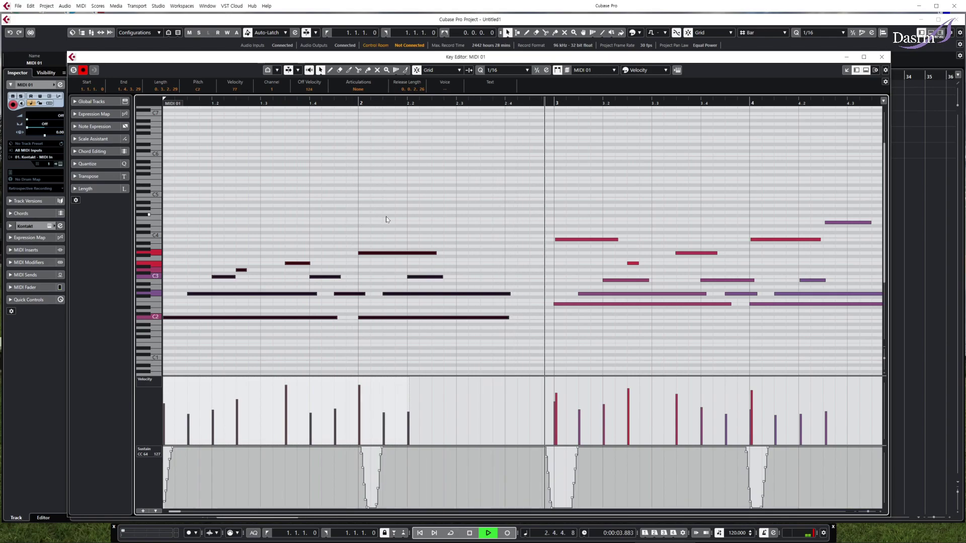
scroll(433, 221, right, 4)
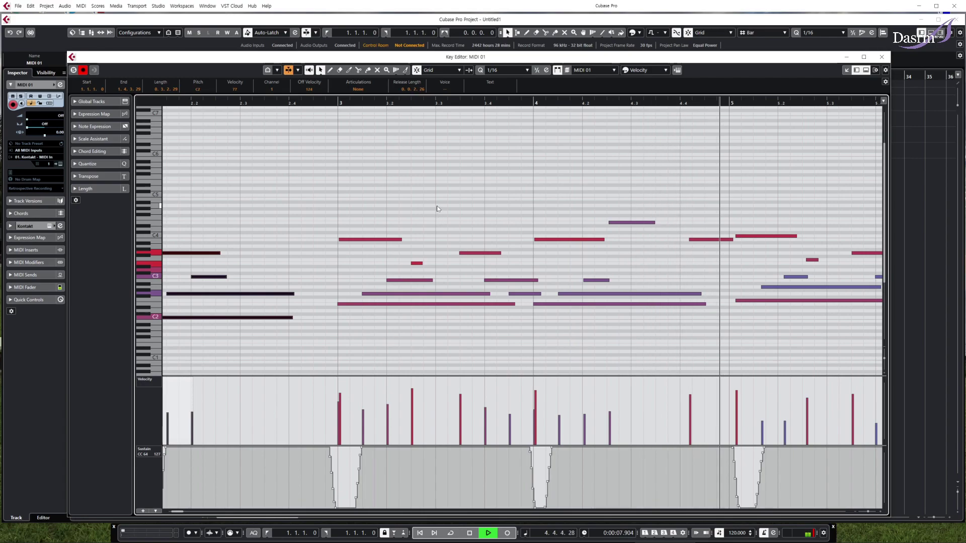
key(space)
Select the notes from the end of bar 4 through bar 8 and quantize them to 1/16
drag(334, 158, 664, 336)
scroll(716, 253, right, 4)
drag(498, 159, 558, 355)
key(q)
scroll(500, 301, left, 8)
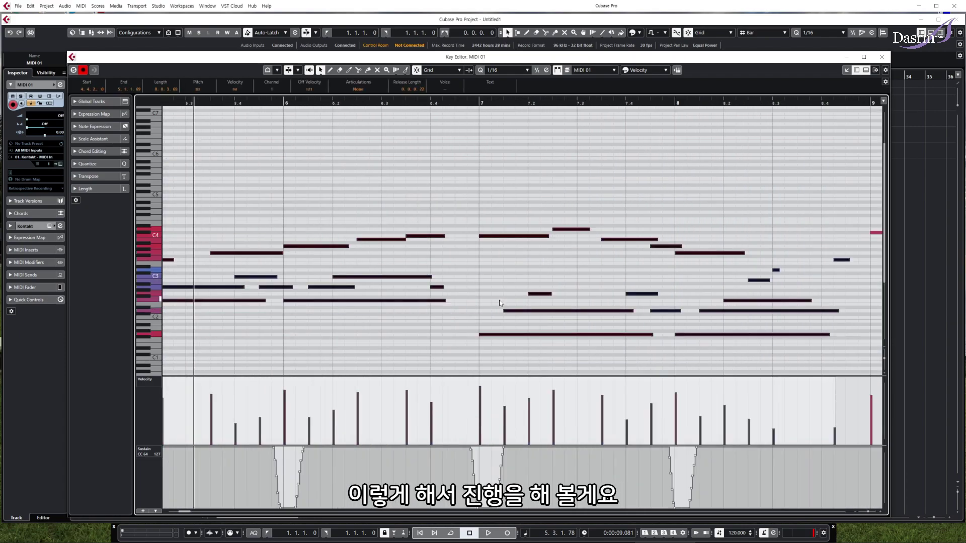
Play back the quantized notes from bar 5 to check their timing
click(240, 103)
key(space)
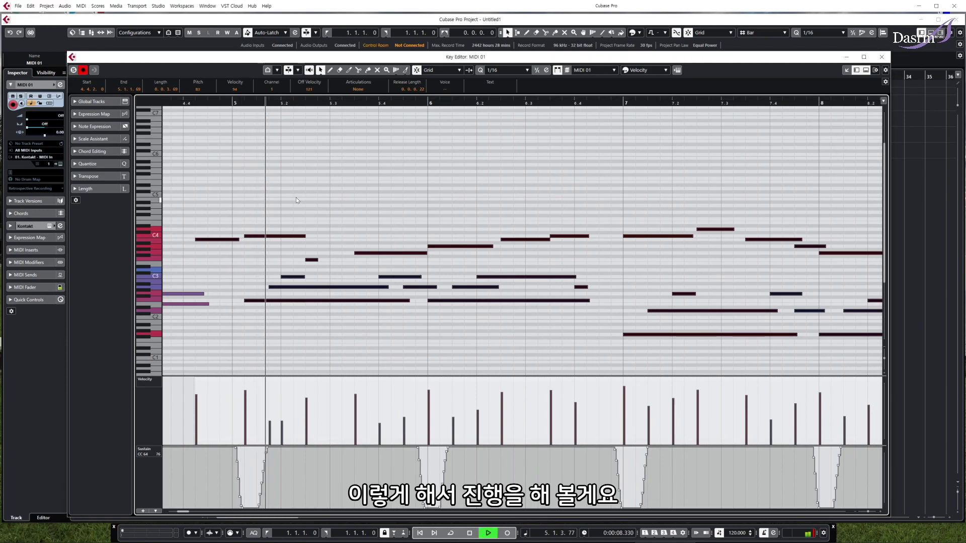
key(space)
Move the late bass note and C4 note to the start of bar 5, and the A2 note to 5.1.3
click(279, 315)
drag(264, 301, 285, 292)
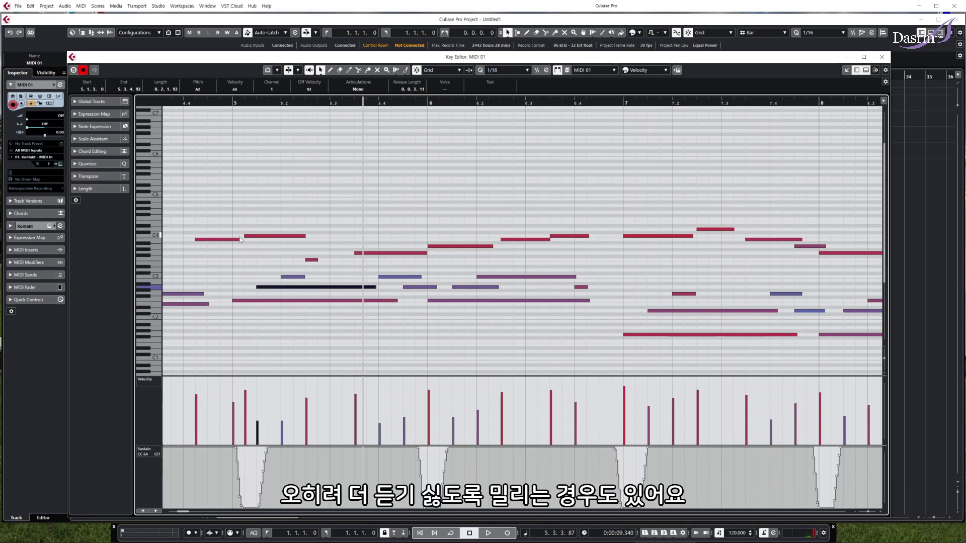
drag(258, 238, 253, 238)
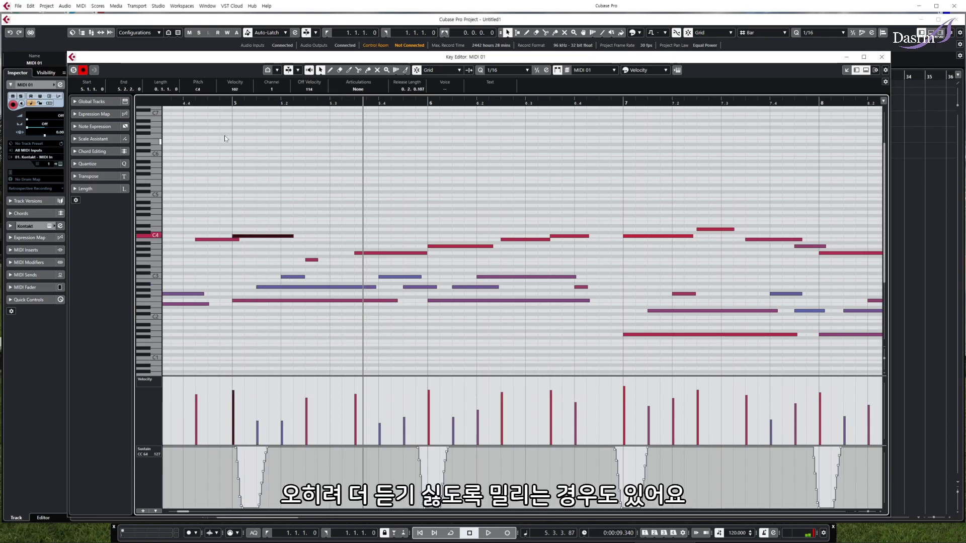
Play back from bar 4 and move the late B3 note near the end of that bar to 4.4.1
scroll(203, 103, left, 4)
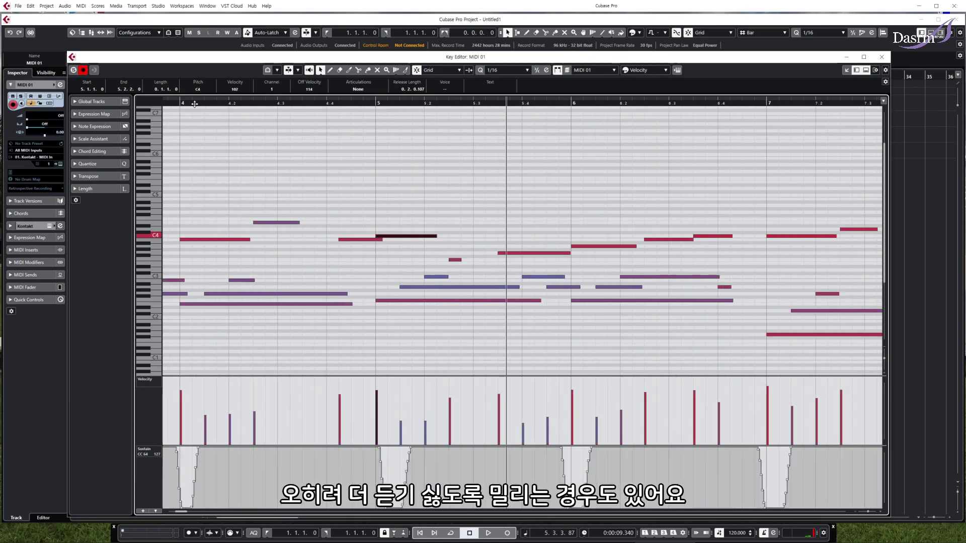
click(203, 103)
key(space)
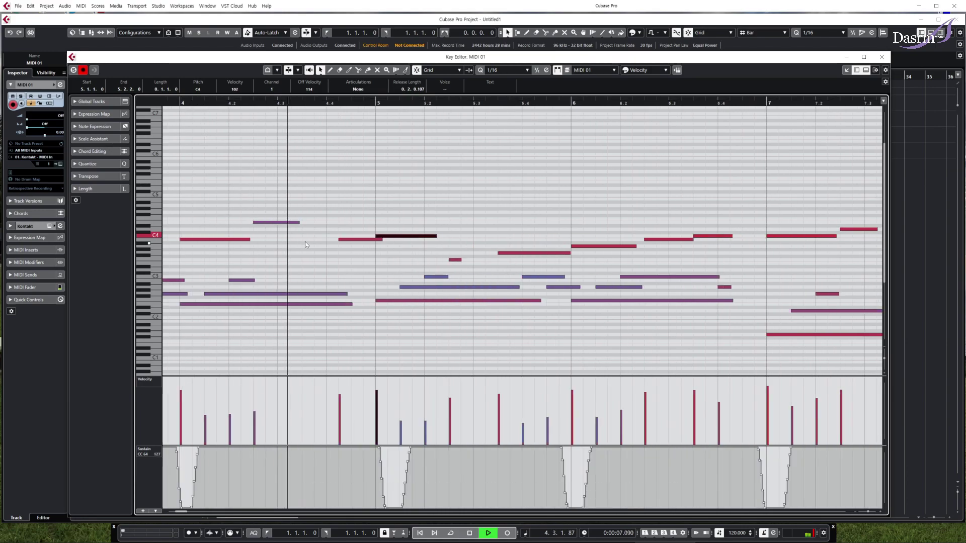
drag(353, 240, 340, 240)
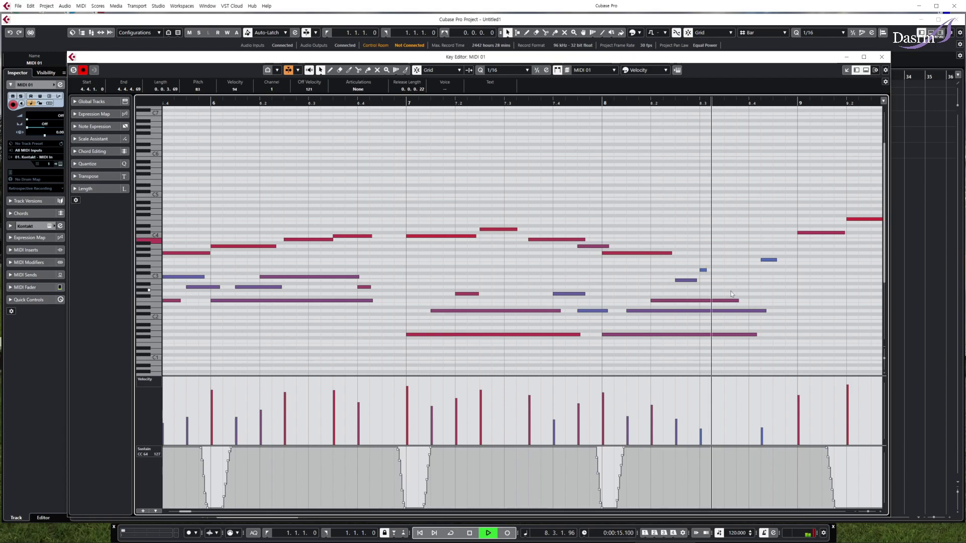
Close the Key Editor, stop playback and return the playhead to the project start
click(881, 57)
key(space)
click(265, 136)
key(KP_Decimal)
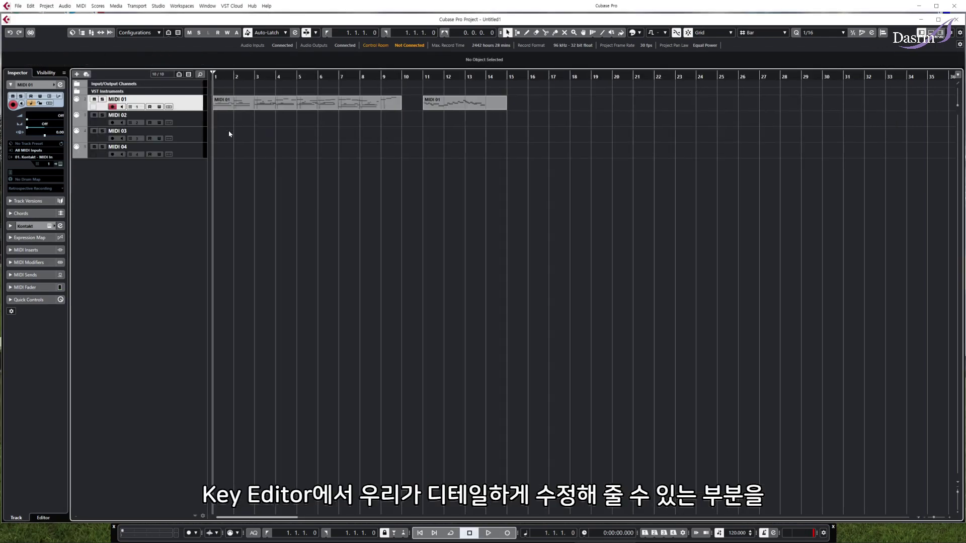